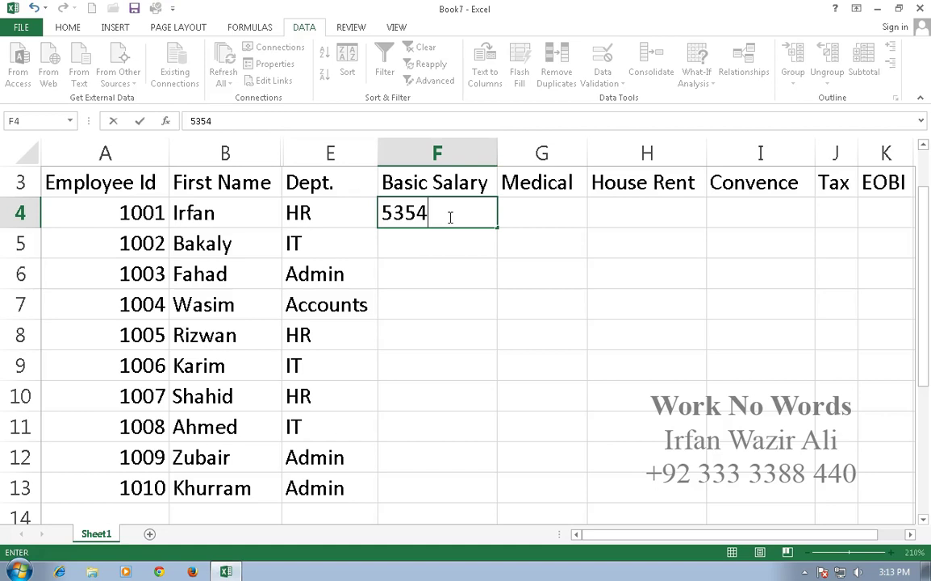
Fill the Basic Salary cells F4 to F8 with 5354, 3635, 6374, 6856 and 3783
text(35)
key(Return)
text(6374)
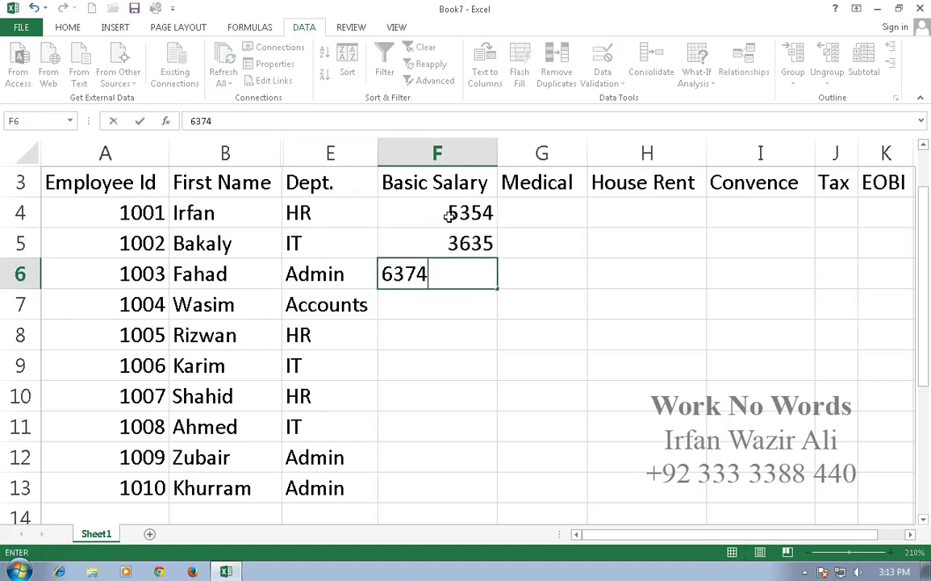
key(Return)
text(6856)
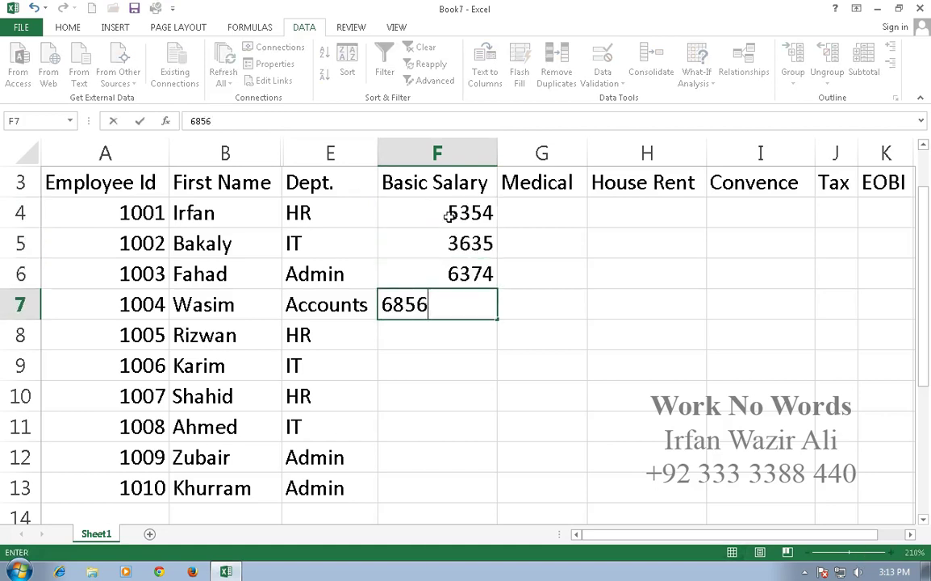
key(Return)
text(3783)
key(Return)
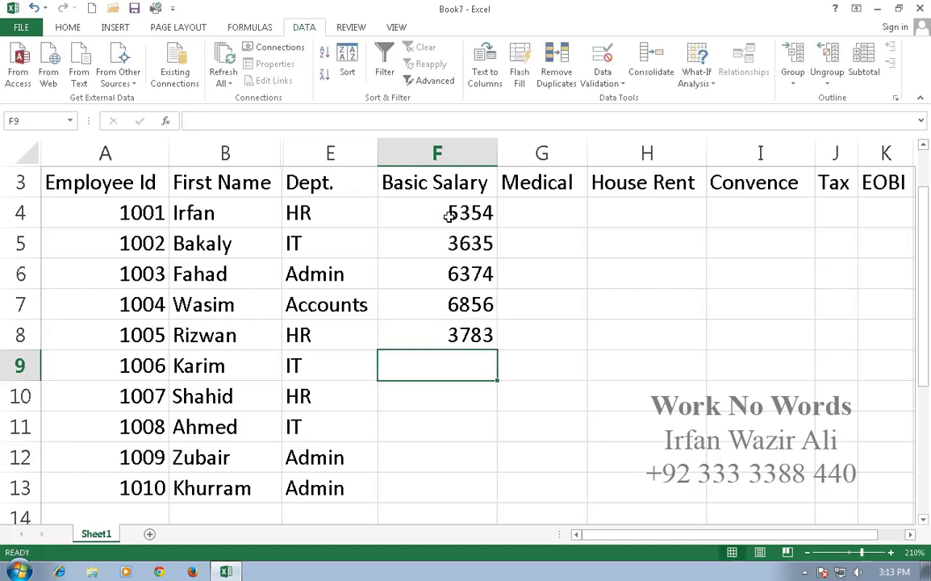
Complete the Basic Salary column in F9 to F13 with 8478, 3687, 3673, 4783 and 4368
text(8478)
key(Return)
text(36878)
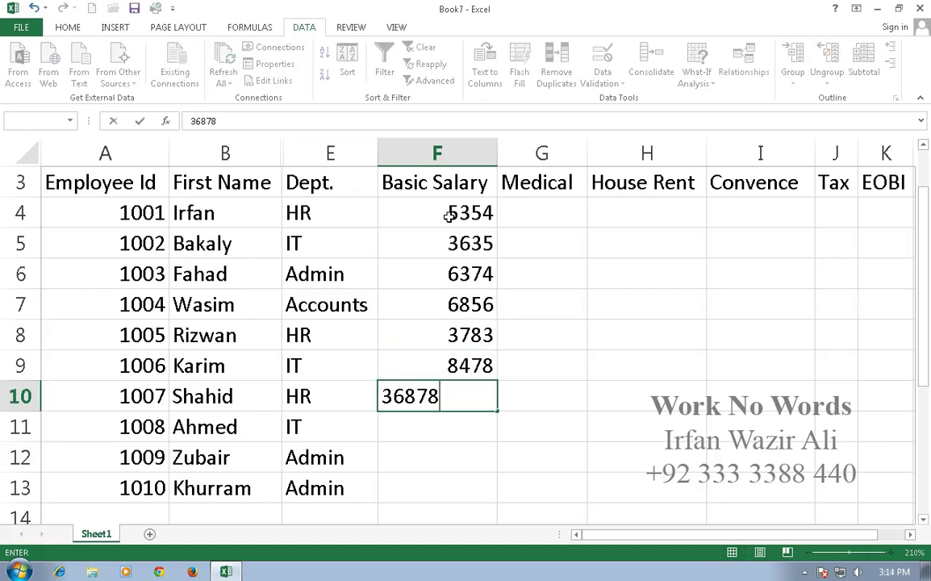
key(BackSpace)
key(Return)
text(3673)
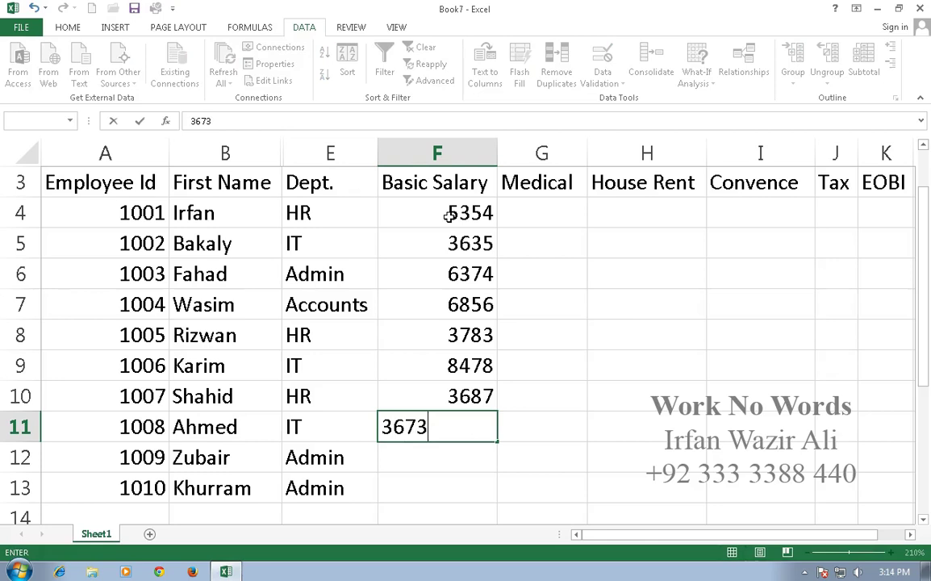
key(Return)
text(4783)
key(Return)
text(43687)
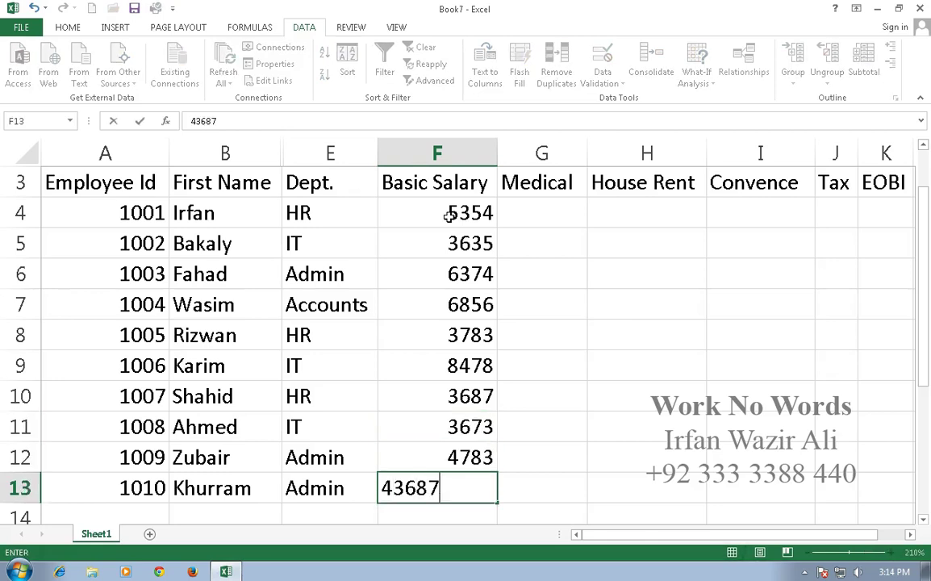
key(BackSpace)
key(Return)
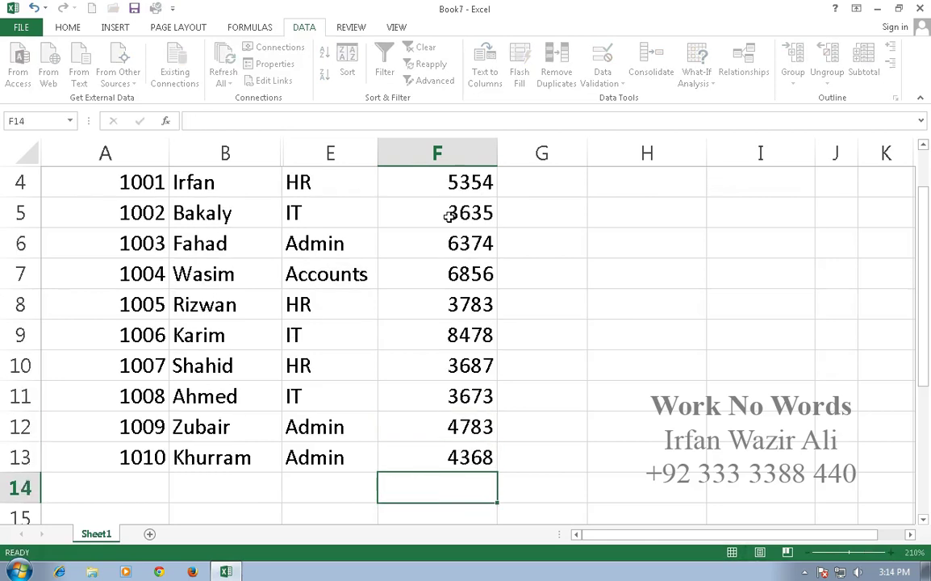
Format the basic salaries in F4:F13 as dollar currency with two decimals
scroll(449, 216, up, 1)
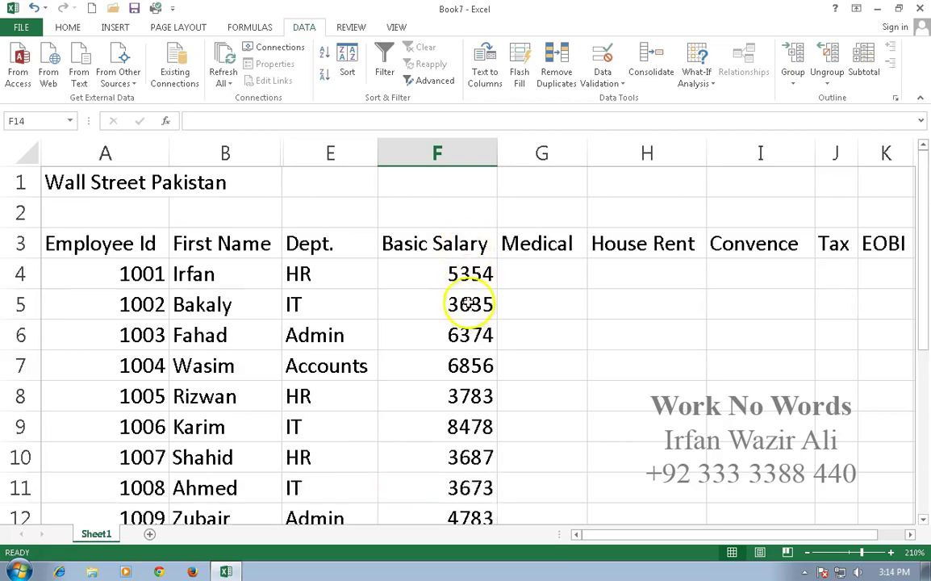
click(450, 276)
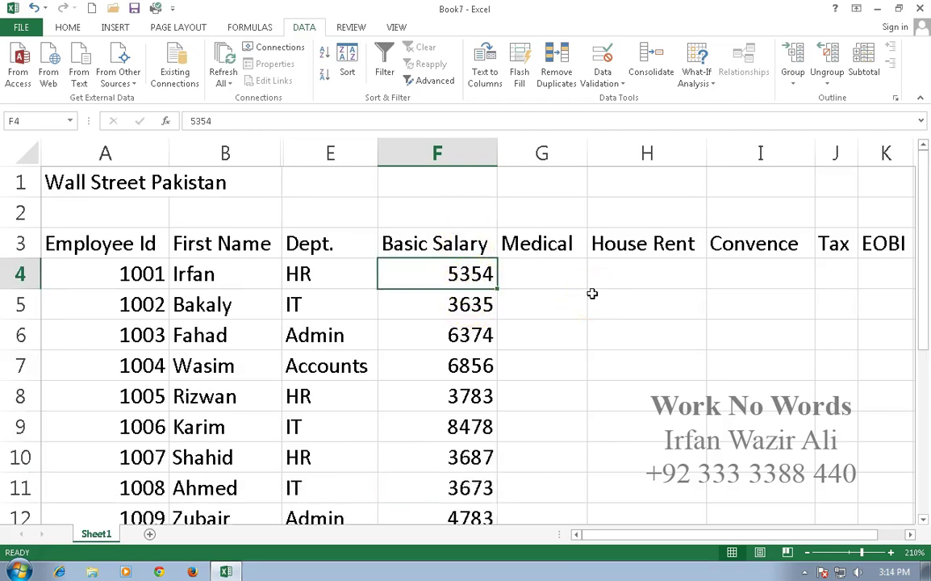
key(ctrl+shift+Down)
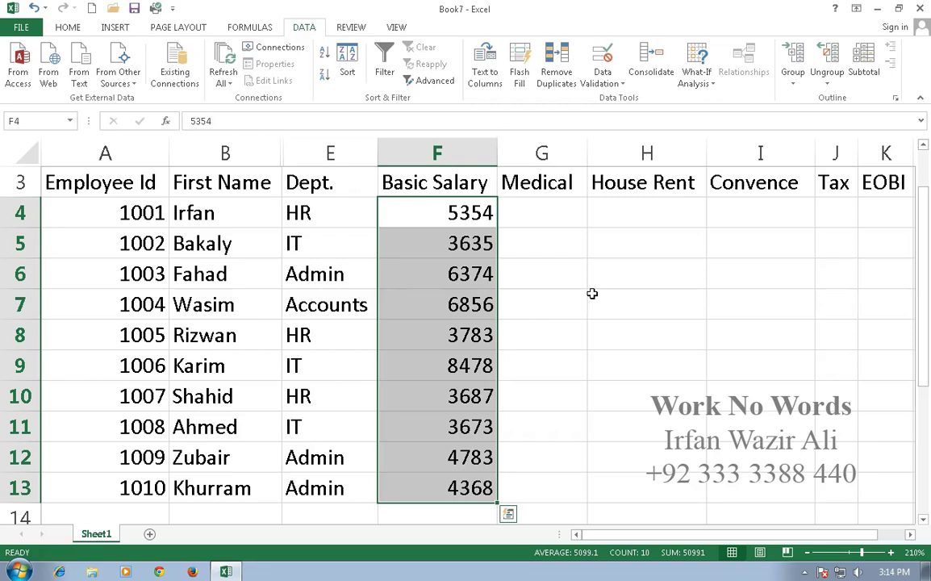
key(ctrl+shift+4)
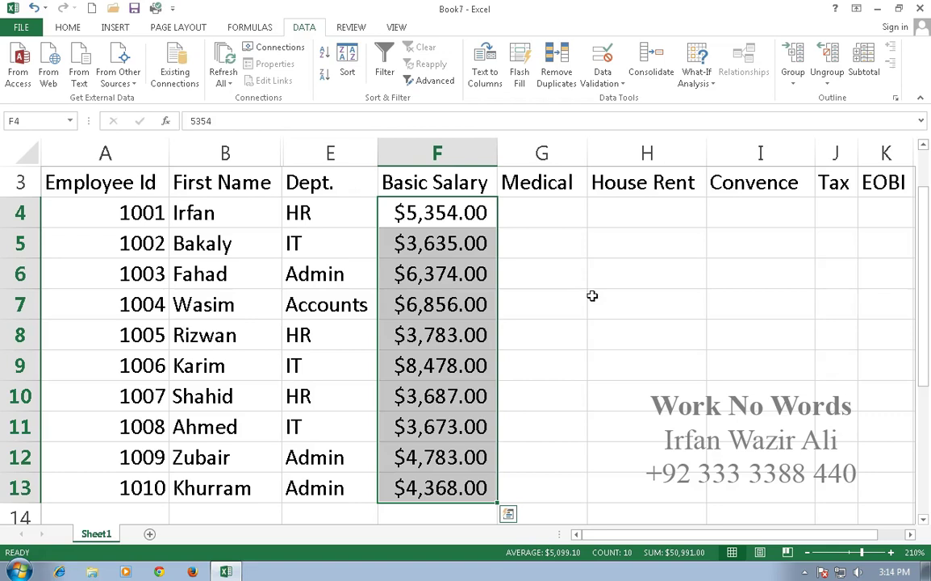
Apply the English (United States) accounting format to the selected basic salaries
click(77, 31)
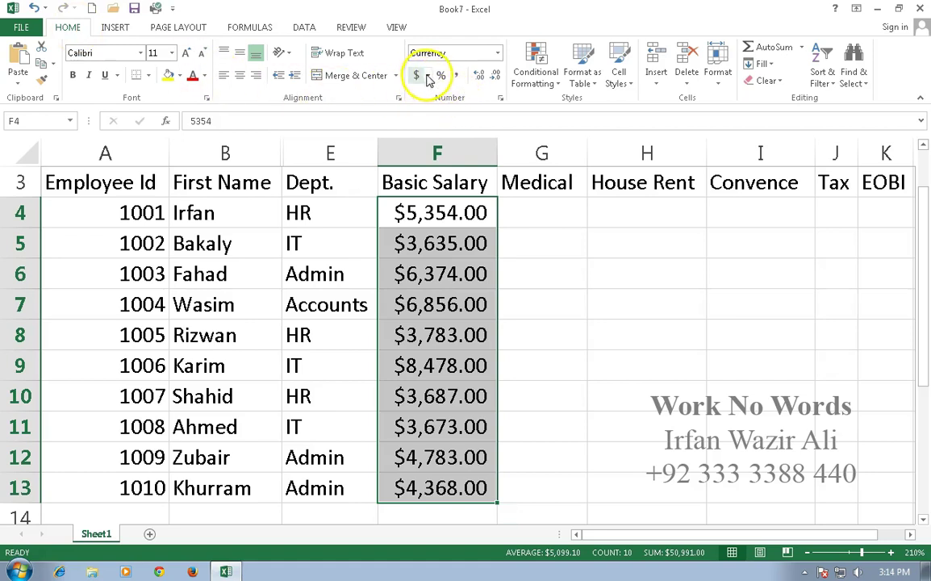
click(428, 77)
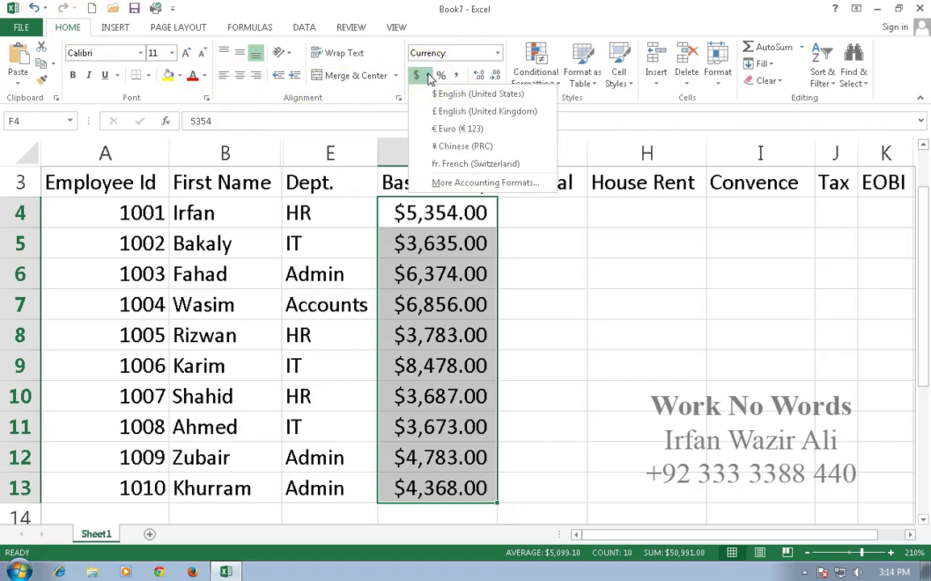
click(440, 95)
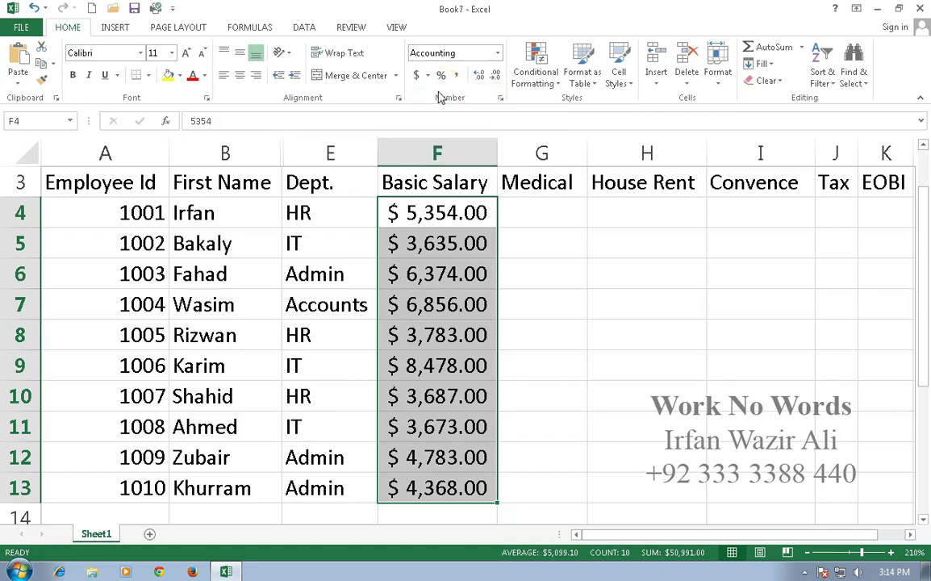
click(427, 77)
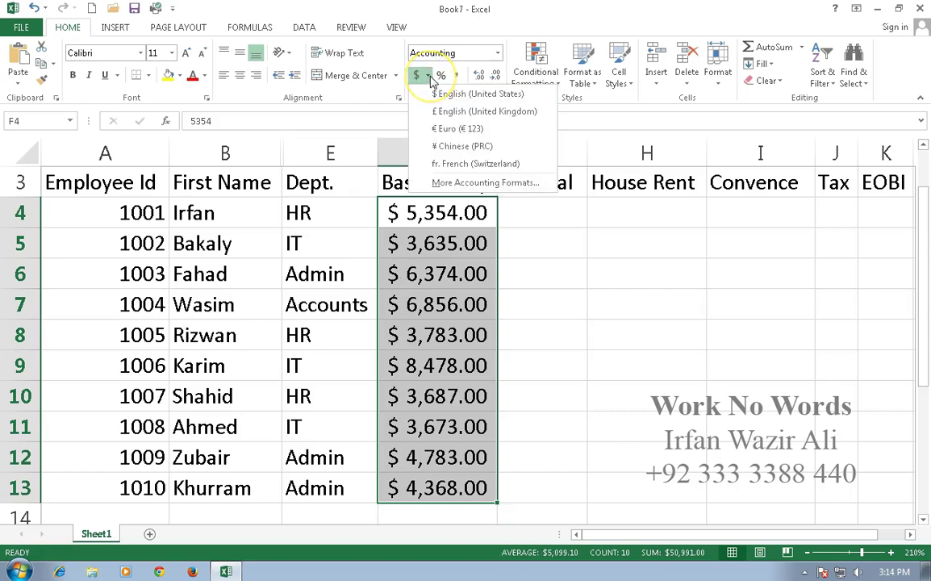
click(428, 77)
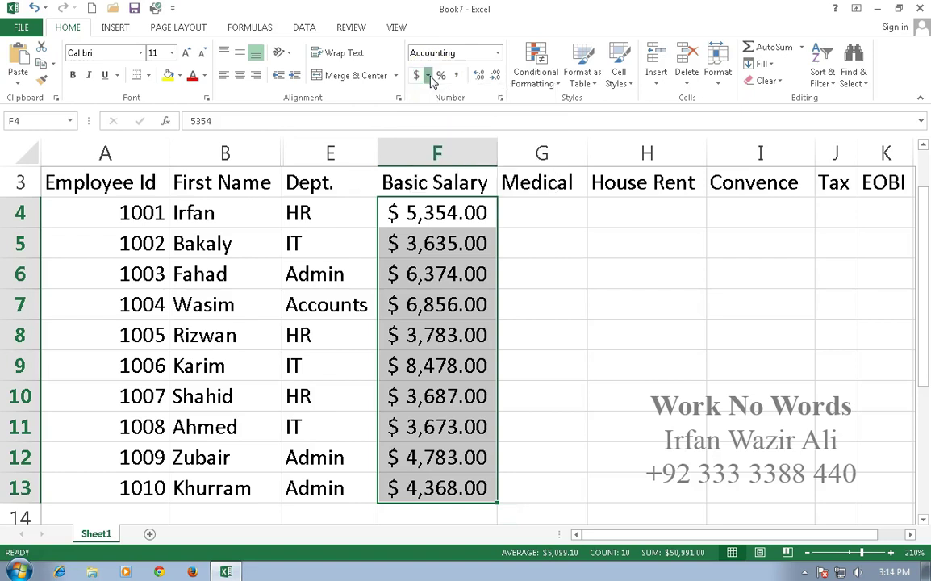
Try the percent style on the selected salaries and replace it with the comma style
click(441, 78)
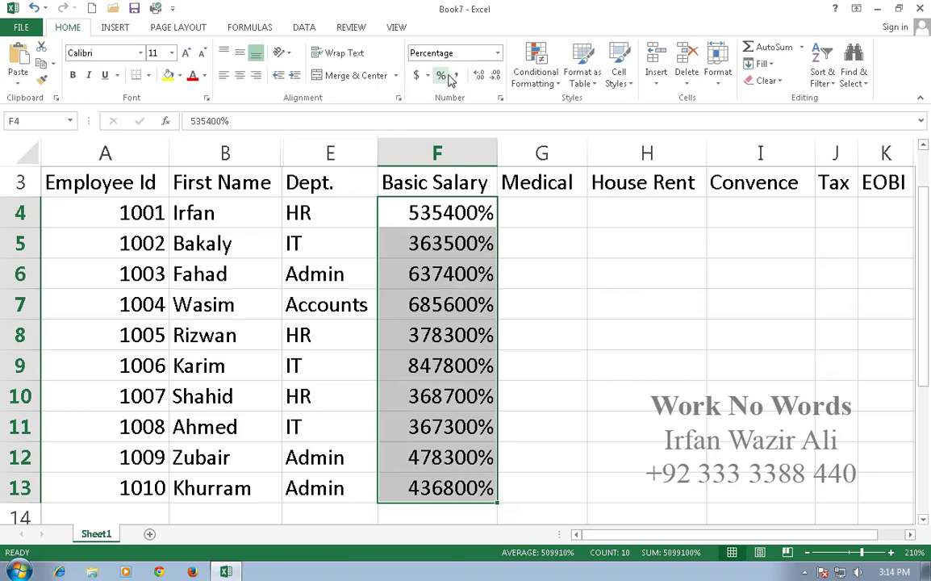
click(455, 77)
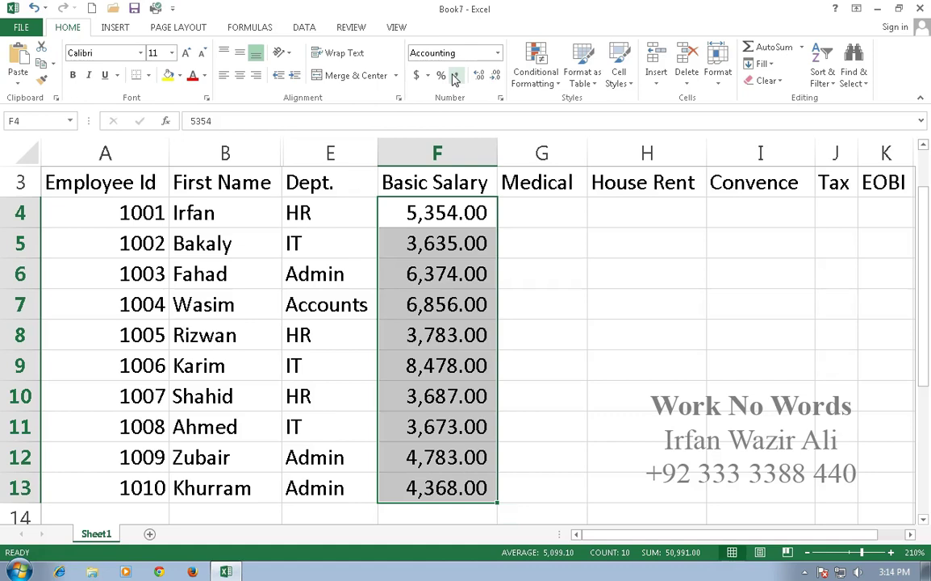
Remove both decimal places from the comma-styled salaries and add the two decimals back
click(498, 77)
click(498, 78)
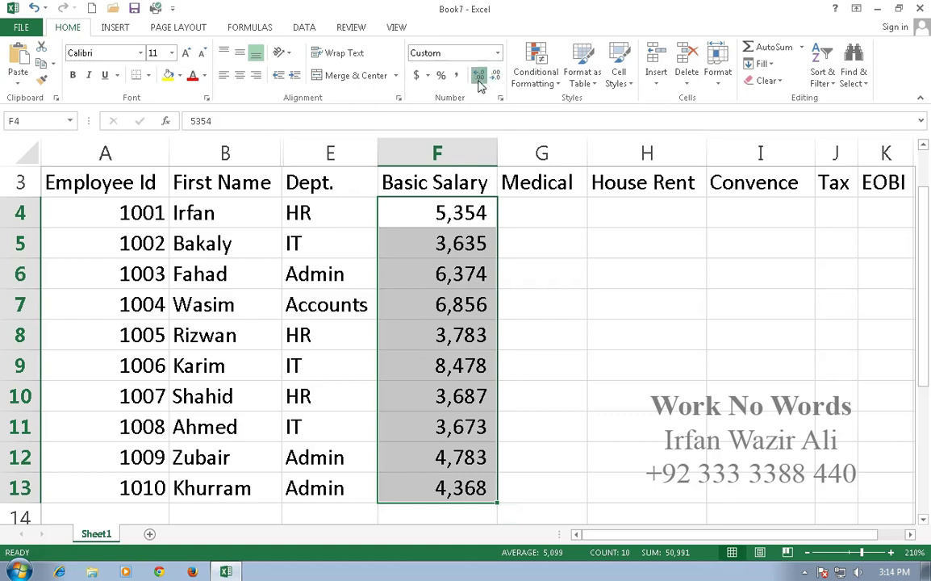
click(479, 78)
click(479, 77)
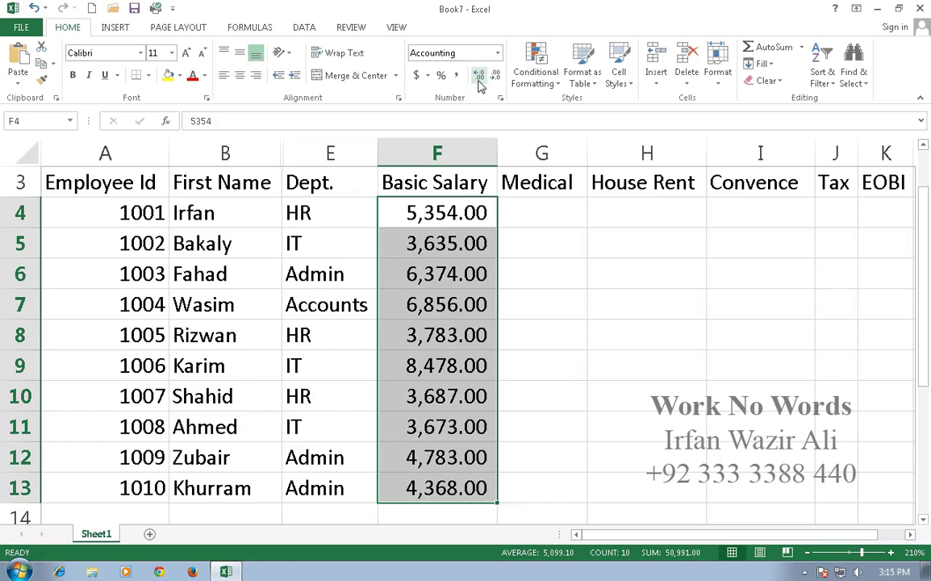
Apply the dollar accounting format to F4:F13 and reduce it to zero decimal places
click(415, 76)
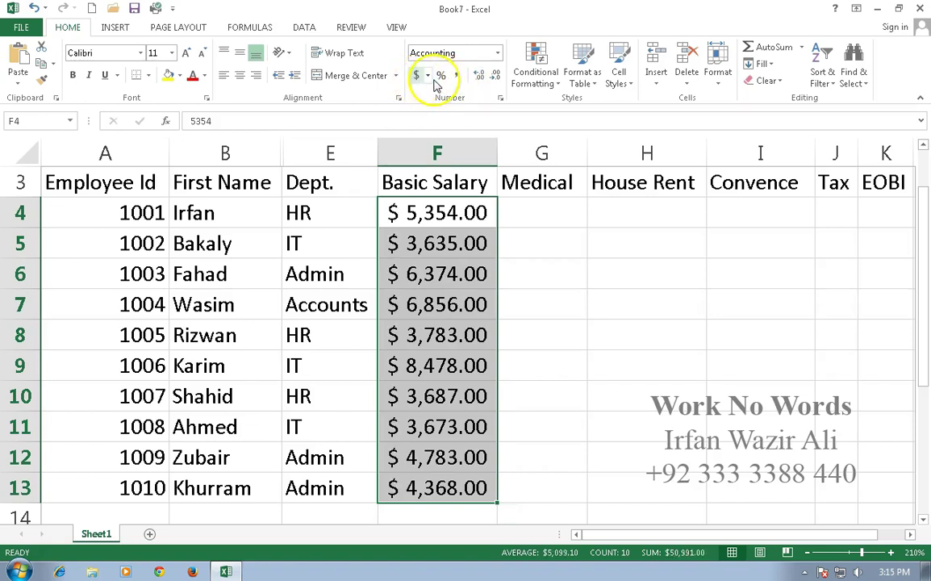
click(495, 78)
click(495, 78)
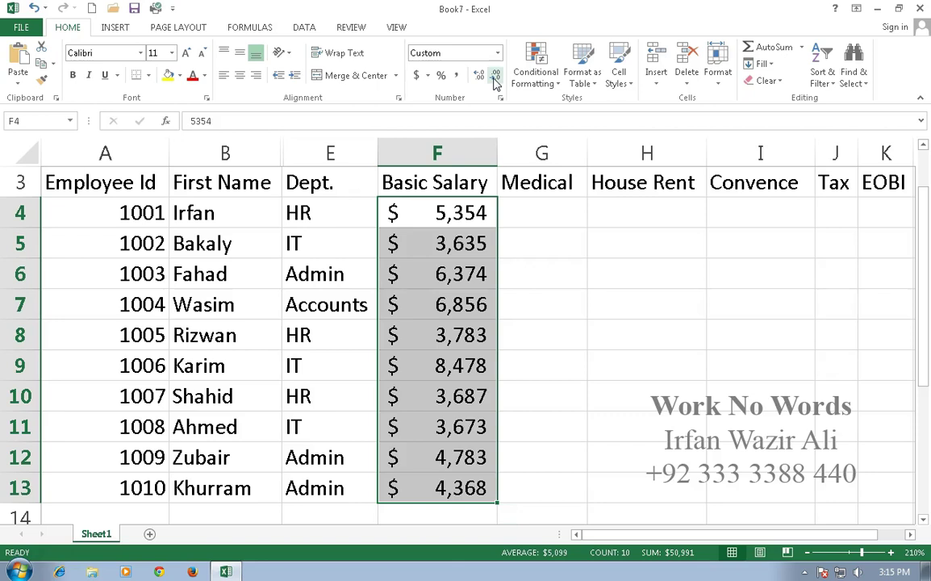
Enter the medical rate of 20% in cell G2 above the Medical heading
drag(926, 196, 924, 167)
scroll(601, 244, down, 1)
click(560, 249)
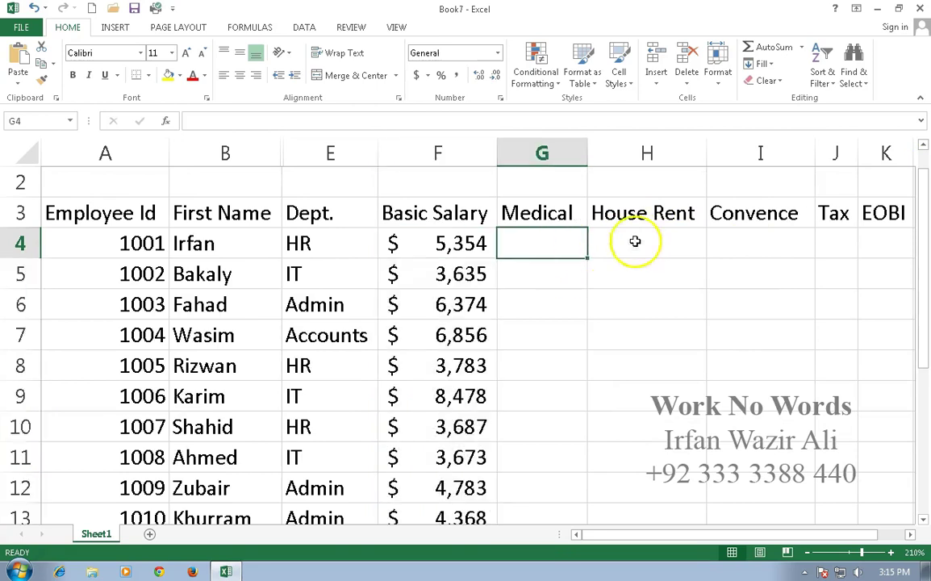
drag(923, 247, 926, 214)
click(518, 212)
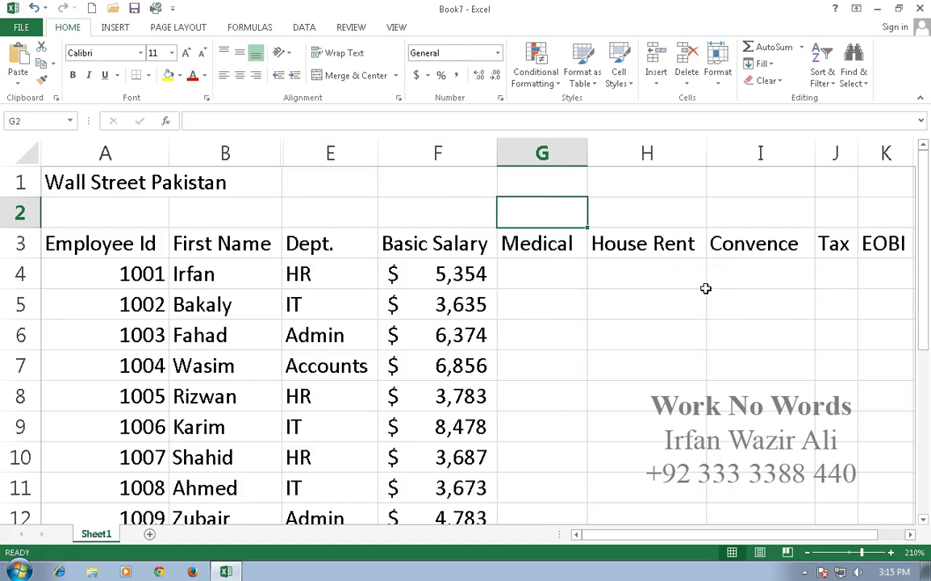
text(20)
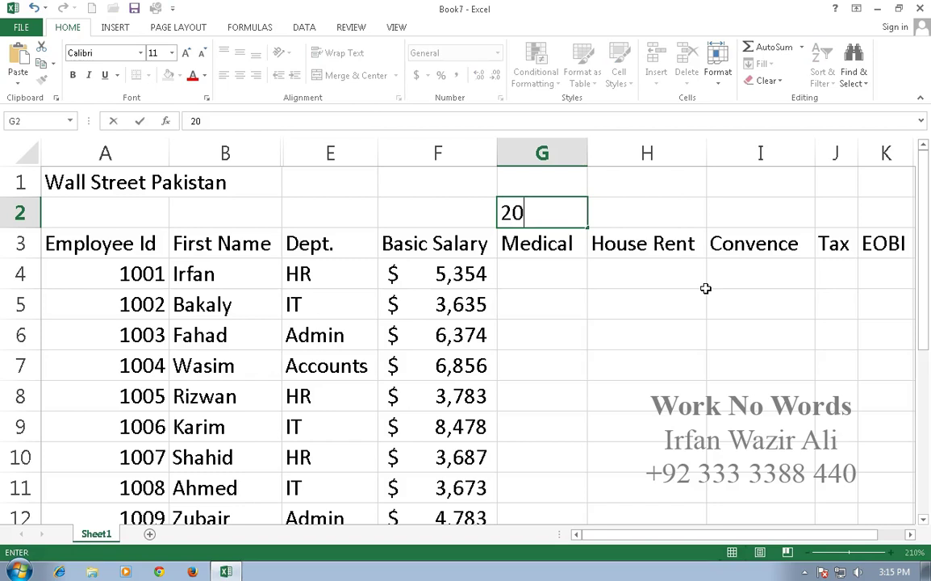
text(%)
key(Return)
key(Return)
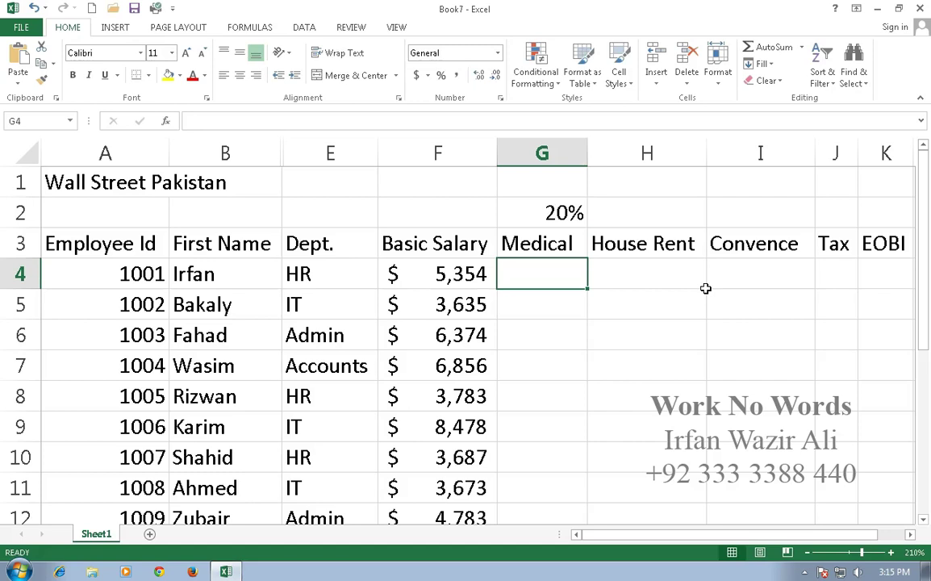
Calculate the first employee's medical allowance in G4 with the formula =F4*G2
text(=)
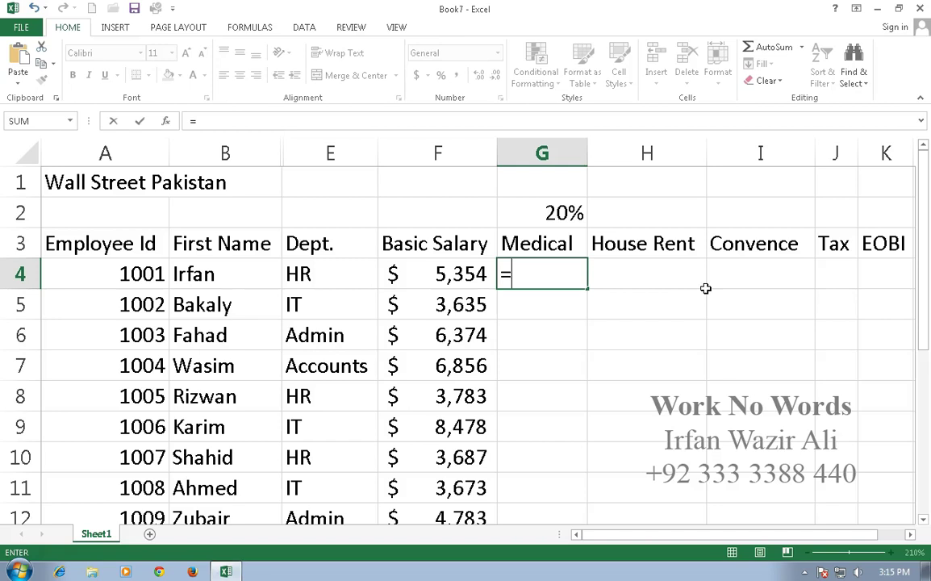
click(436, 273)
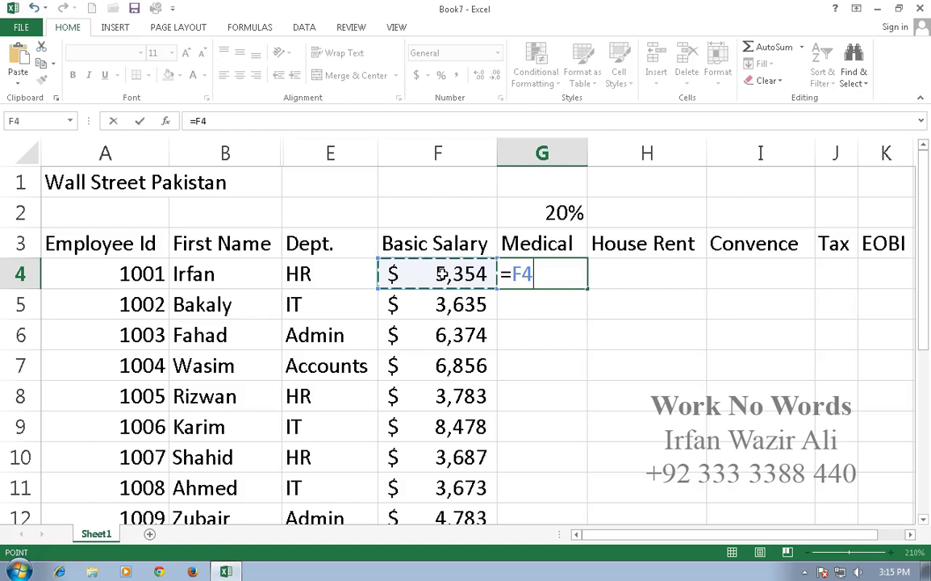
text(*)
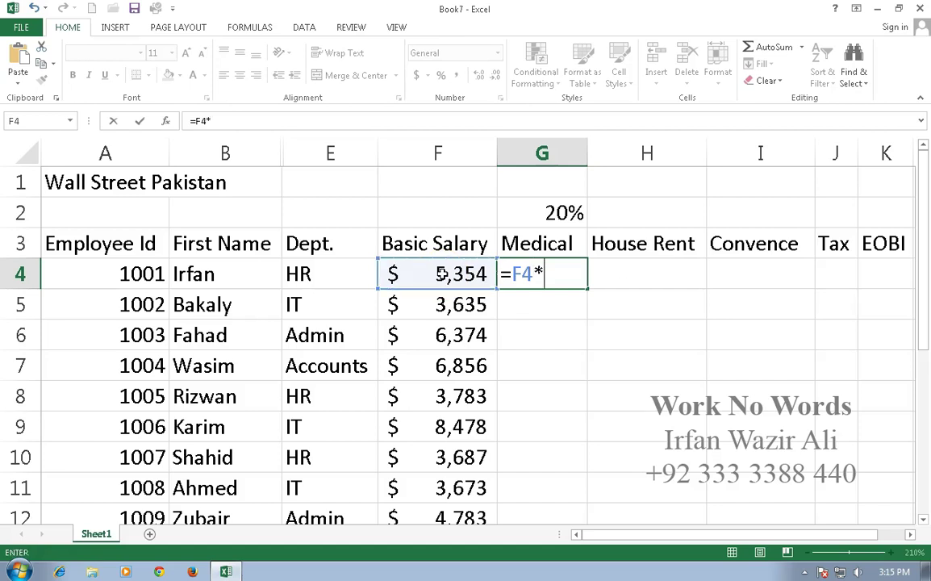
click(545, 210)
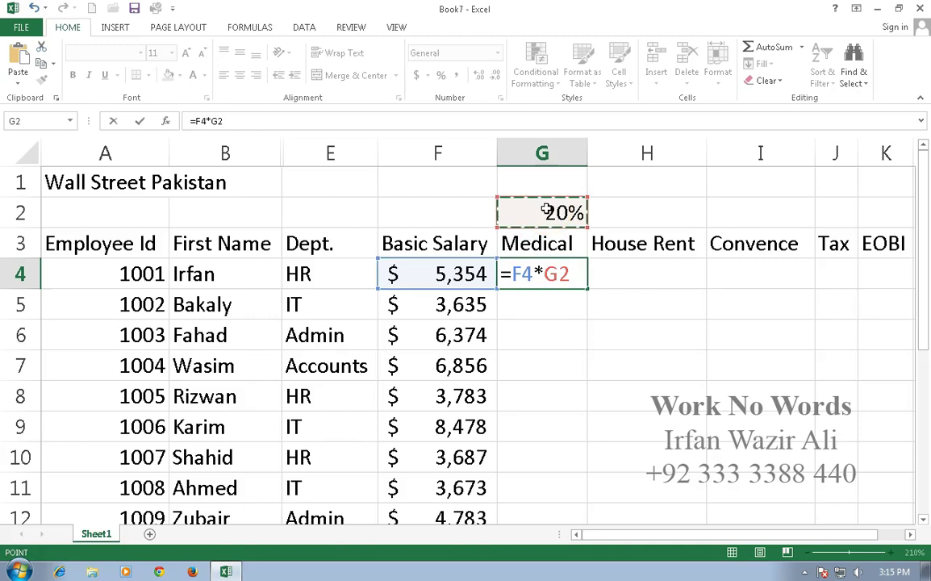
key(Return)
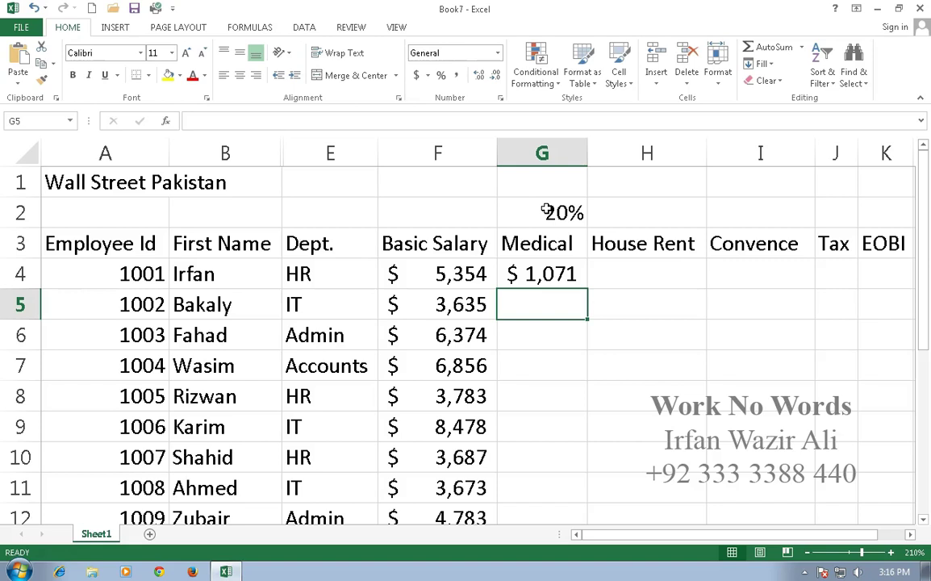
Fill the medical formula from G4 down to G6 and inspect the cell references in G4's formula
click(566, 272)
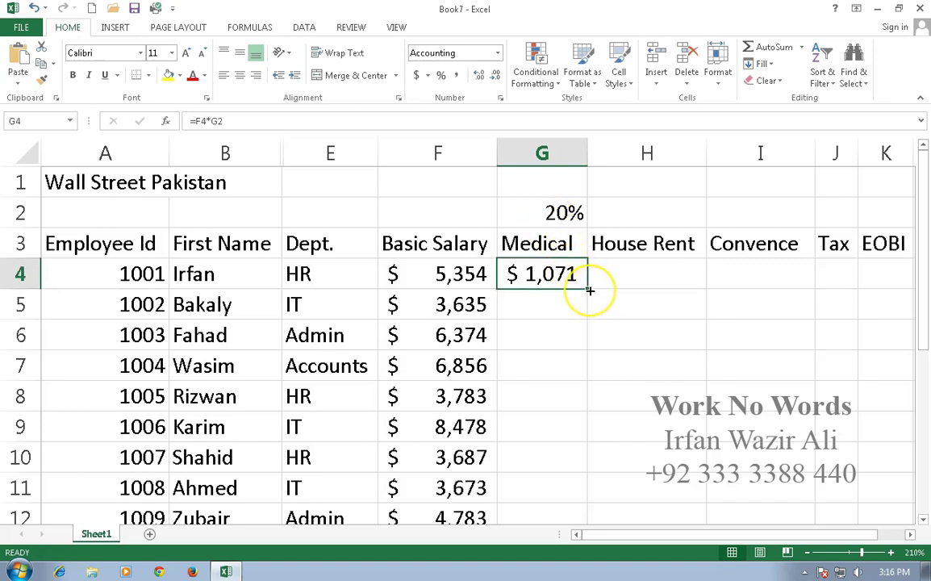
drag(590, 289, 587, 347)
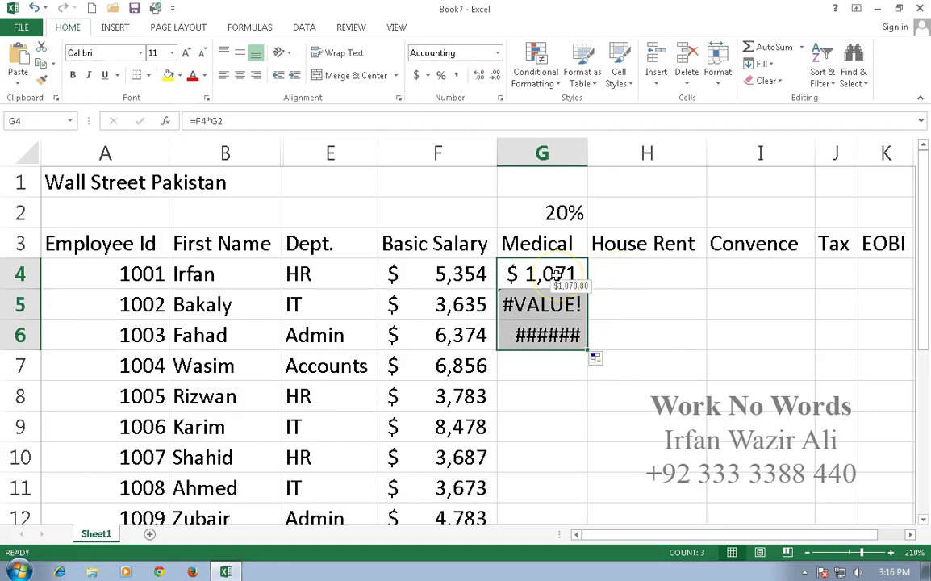
double_click(555, 275)
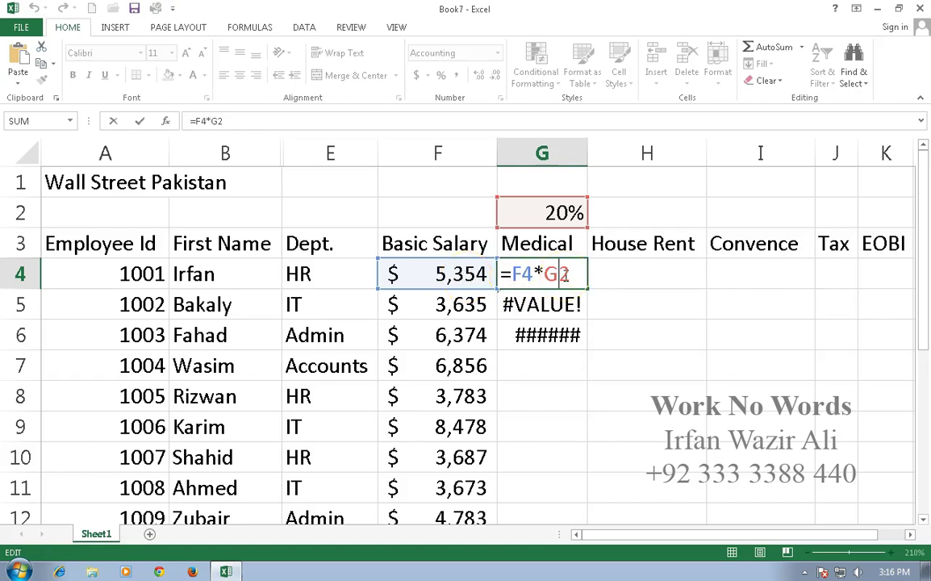
key(Return)
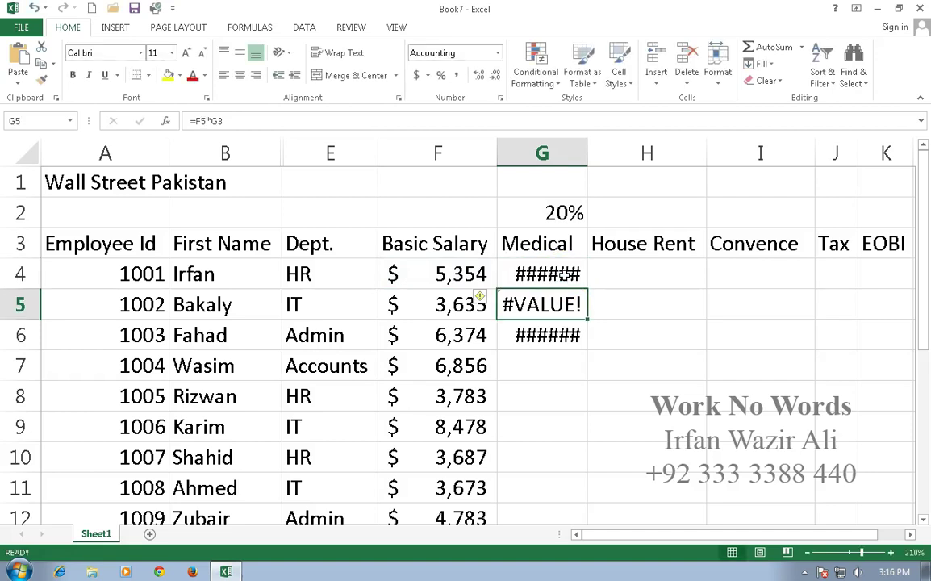
Auto-fit the width of the Medical column G to its contents
click(565, 275)
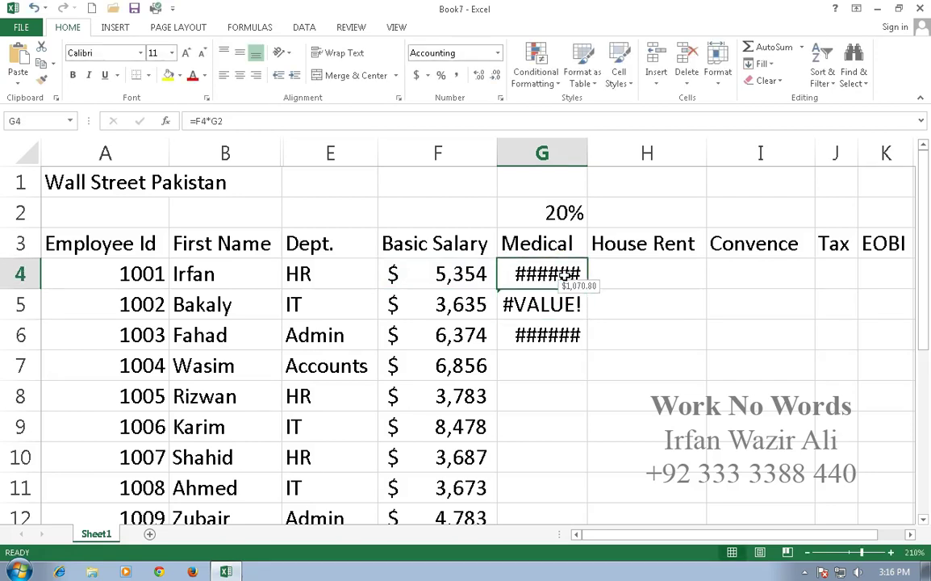
double_click(587, 152)
Correct the second employee's medical formula in G5 to =F5*G2
double_click(578, 311)
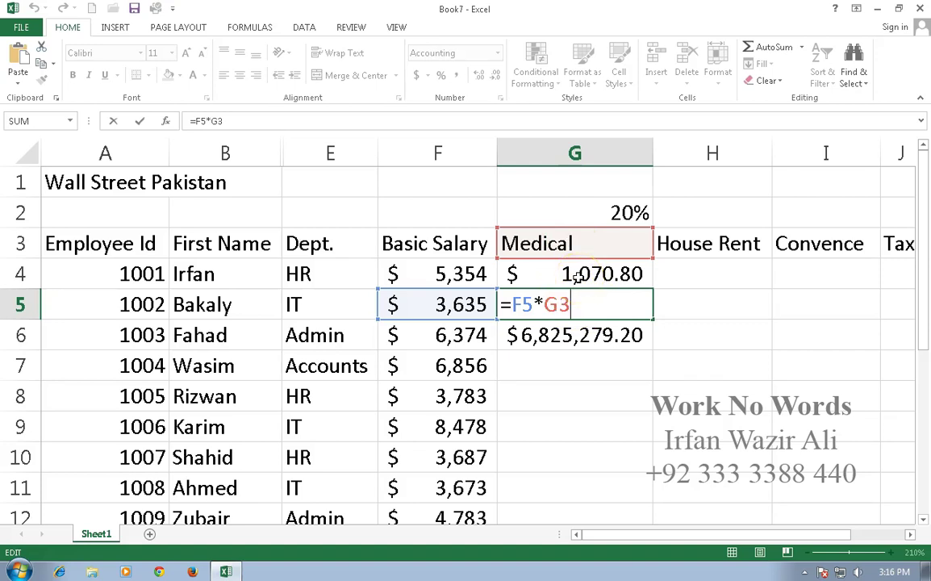
key(BackSpace)
key(BackSpace)
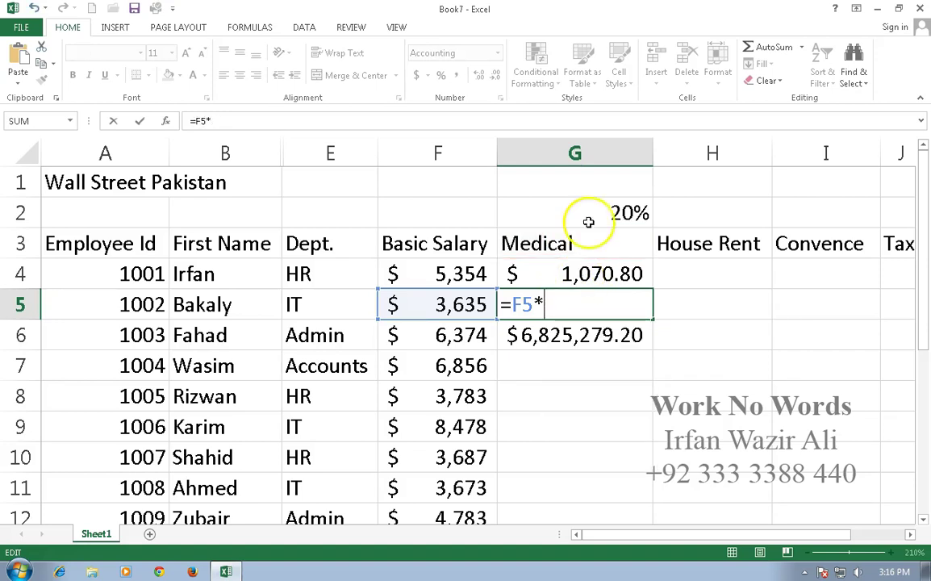
click(591, 216)
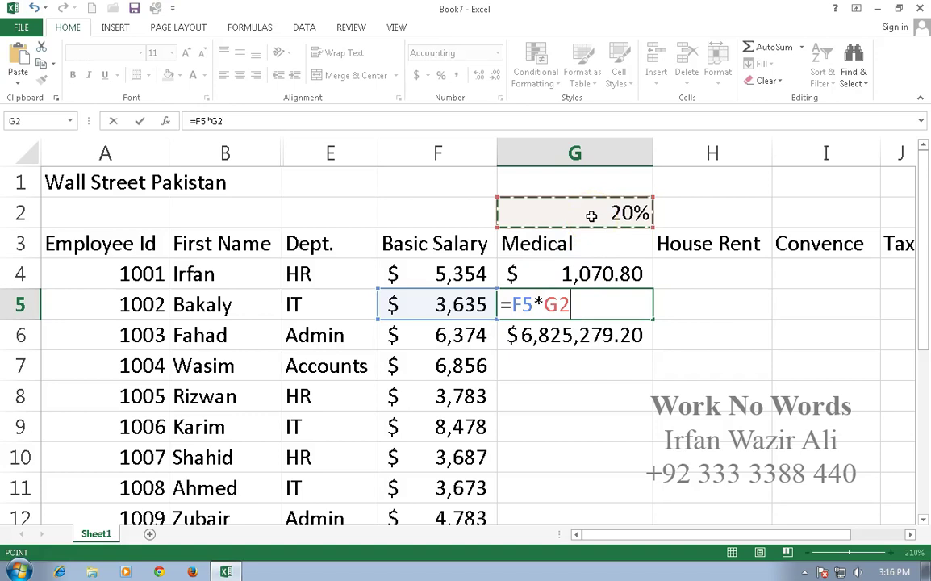
key(Return)
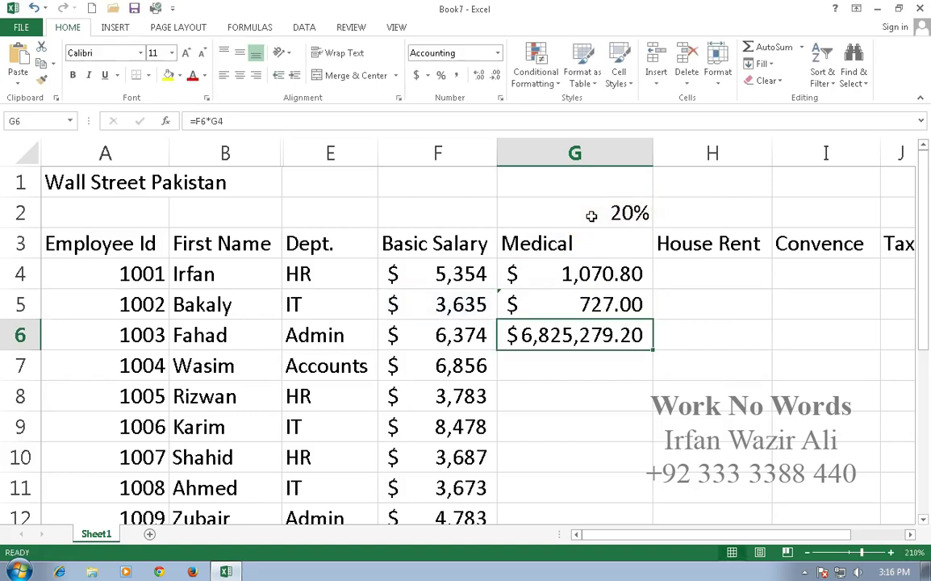
Correct the third employee's medical formula in G6 to =F6*G2
double_click(598, 342)
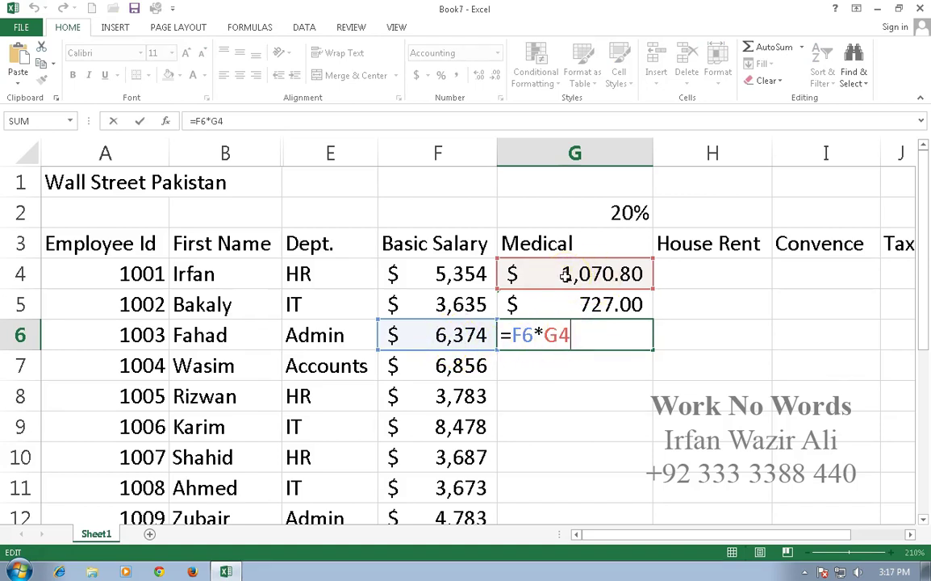
key(BackSpace)
key(BackSpace)
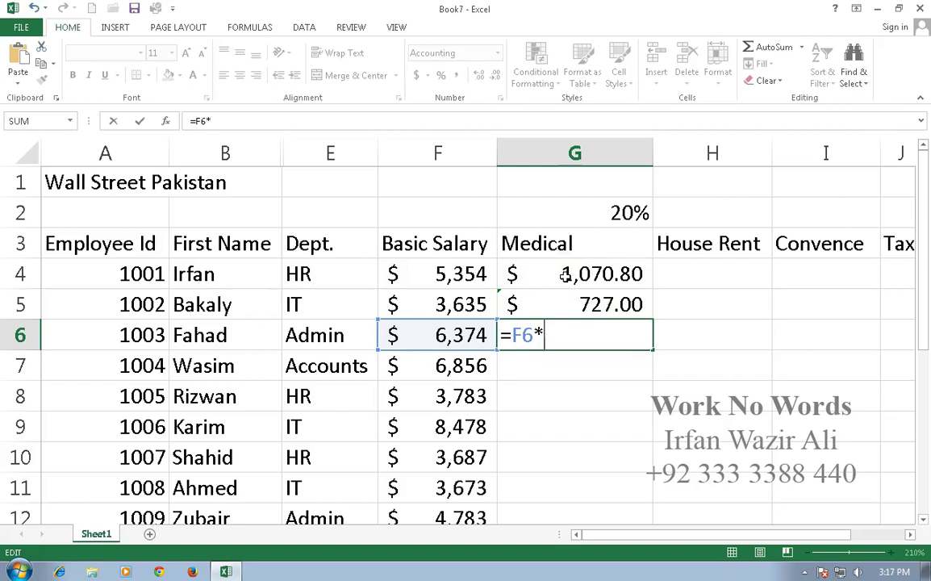
click(597, 210)
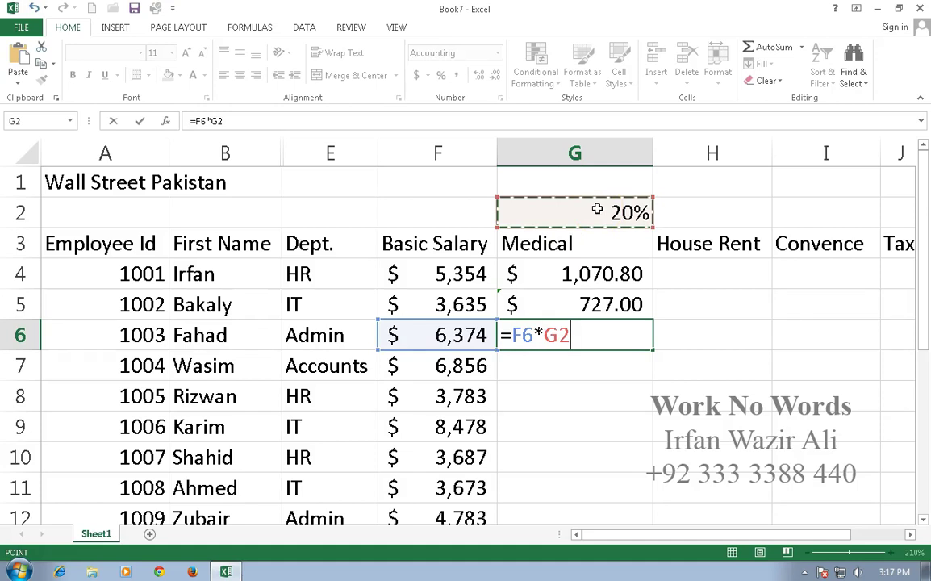
key(Return)
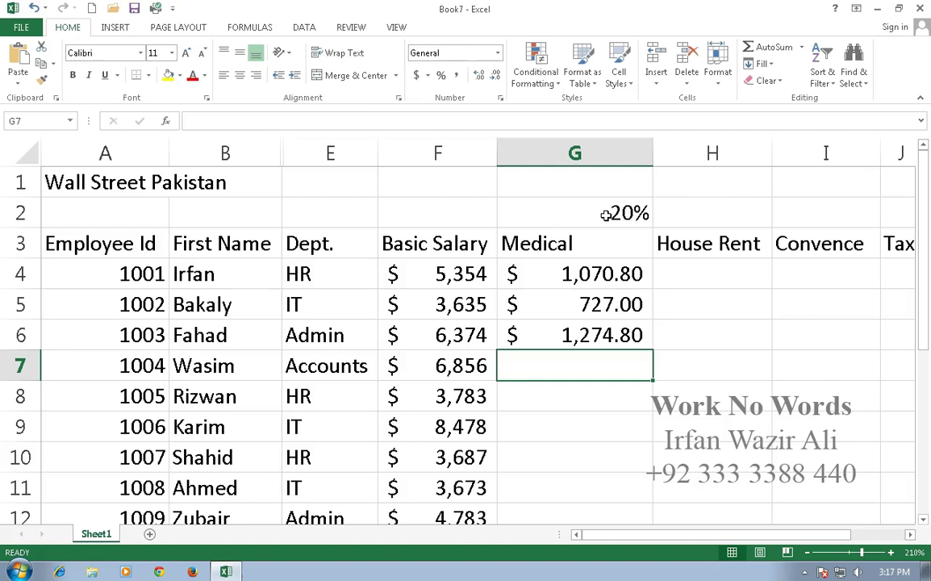
Make the rate reference in G4's medical formula absolute so it reads =F4*$G$2
double_click(606, 273)
click(571, 274)
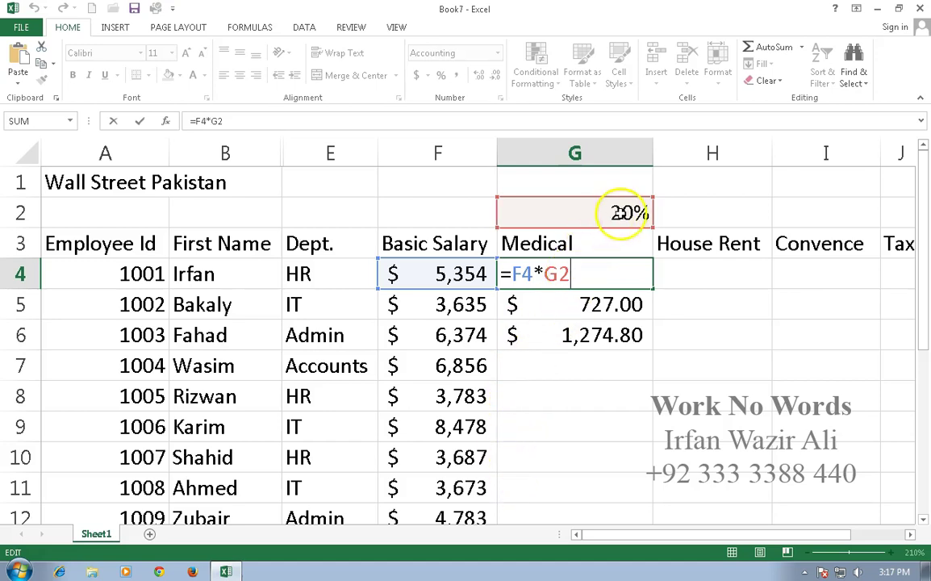
click(560, 276)
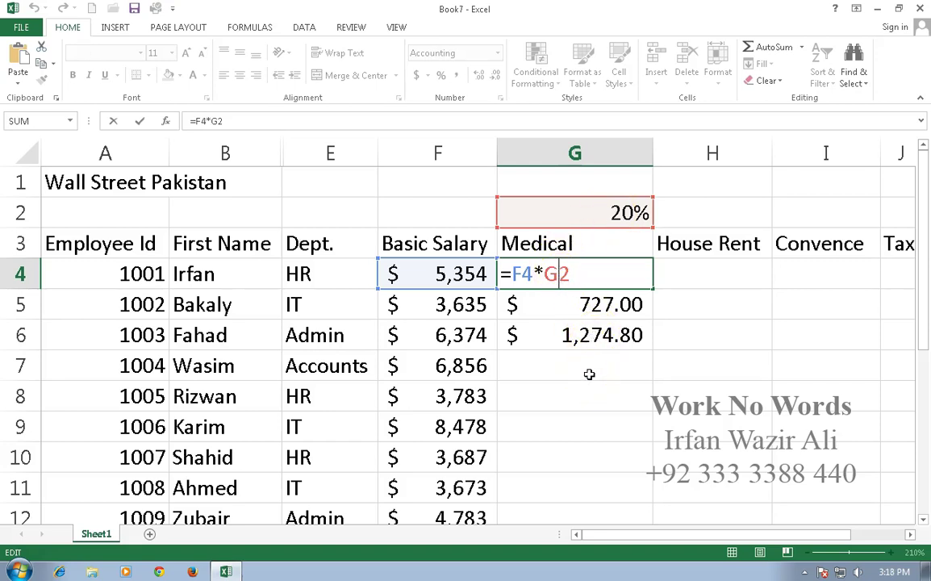
key(F4)
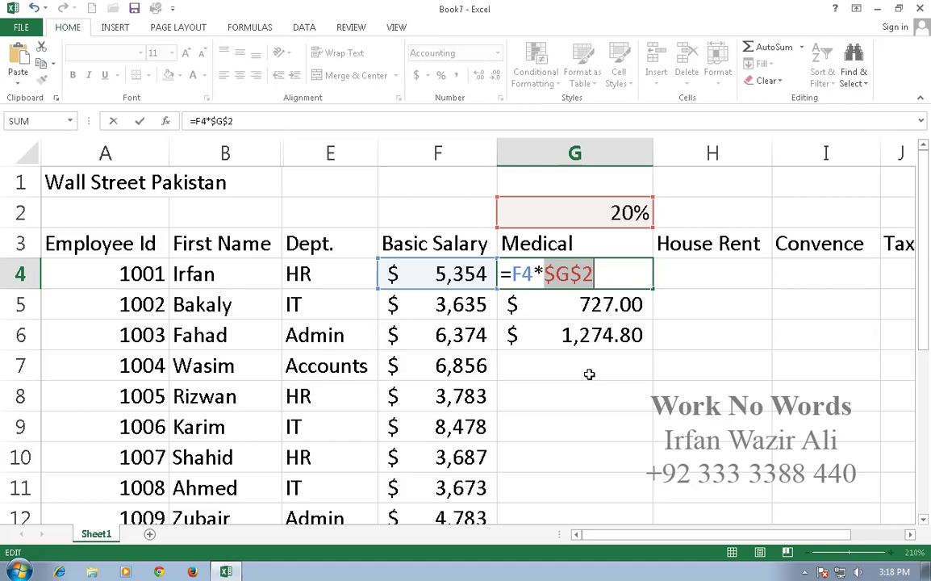
key(Return)
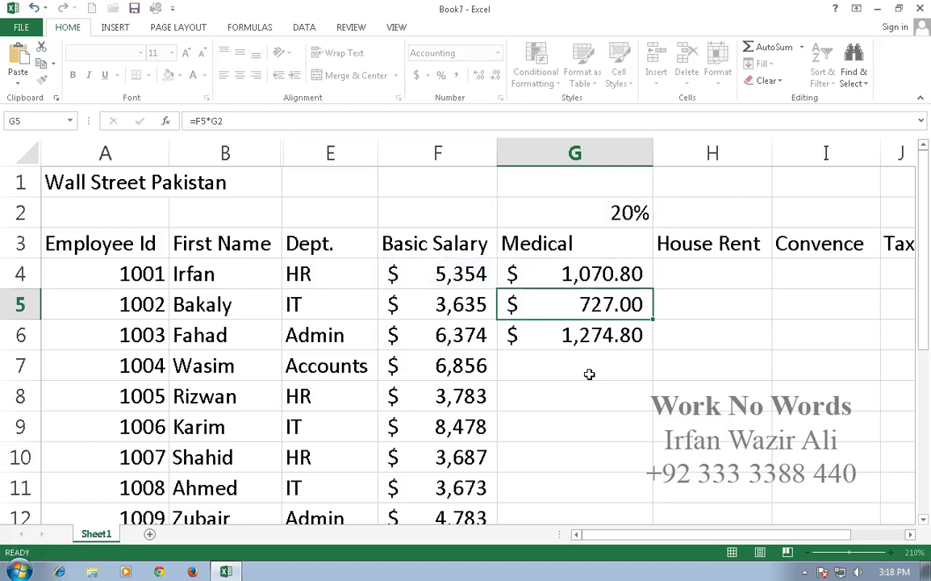
Fill the absolute-reference medical formula from G4 down to G11 and inspect the cell references in G9
click(647, 276)
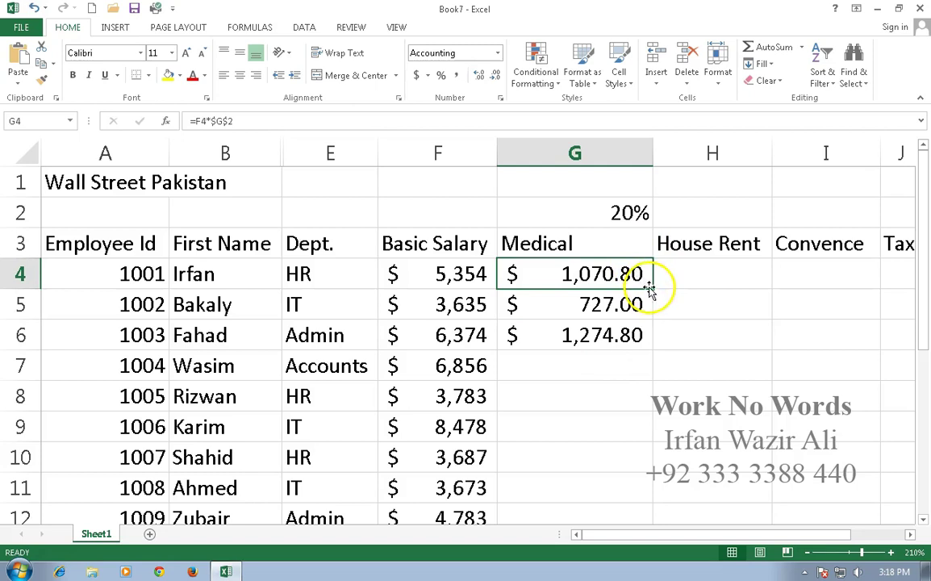
drag(651, 290, 650, 335)
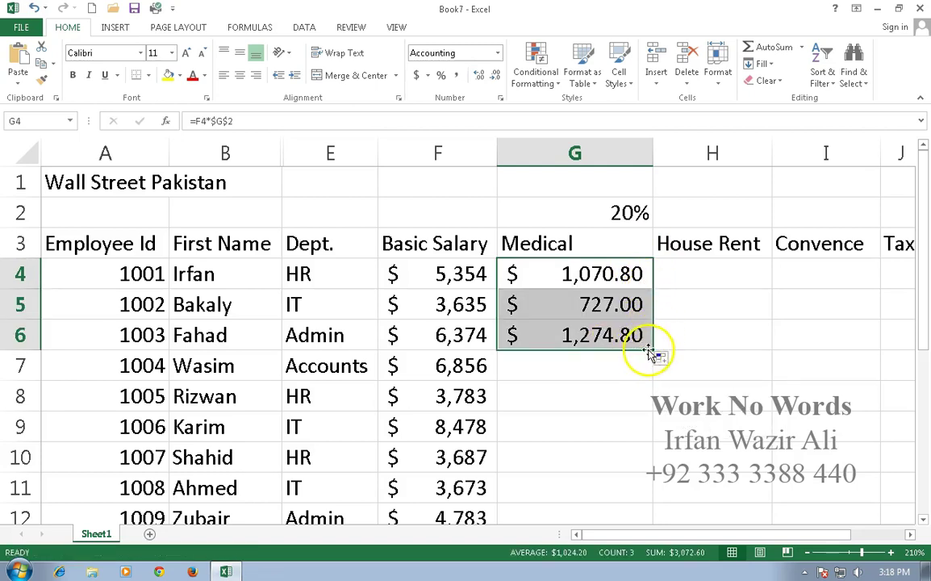
drag(652, 350, 649, 493)
click(604, 429)
double_click(604, 428)
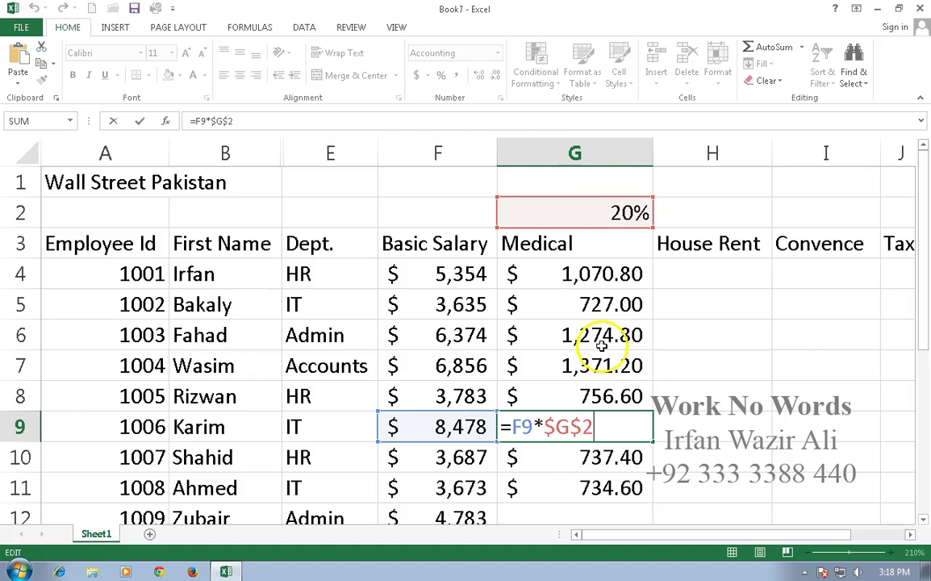
scroll(605, 347, down, 2)
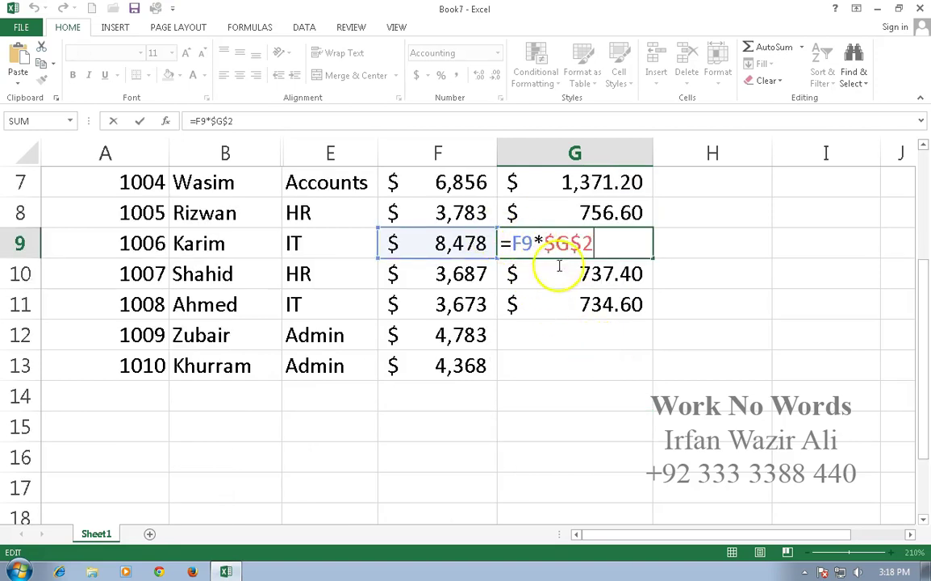
Extend the medical formula from G11 down to the last employee in G13 and review the column
click(618, 305)
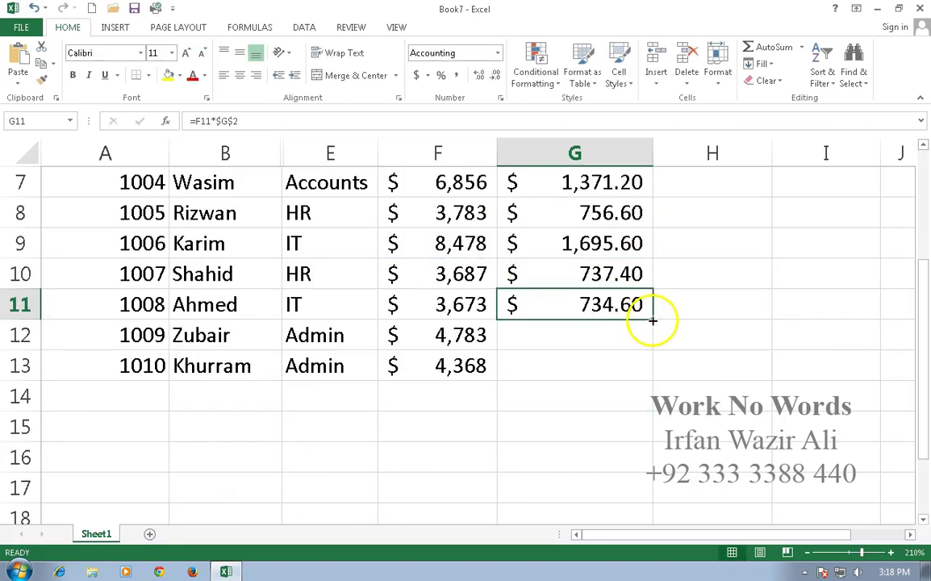
double_click(652, 319)
scroll(675, 302, up, 1)
scroll(676, 300, up, 1)
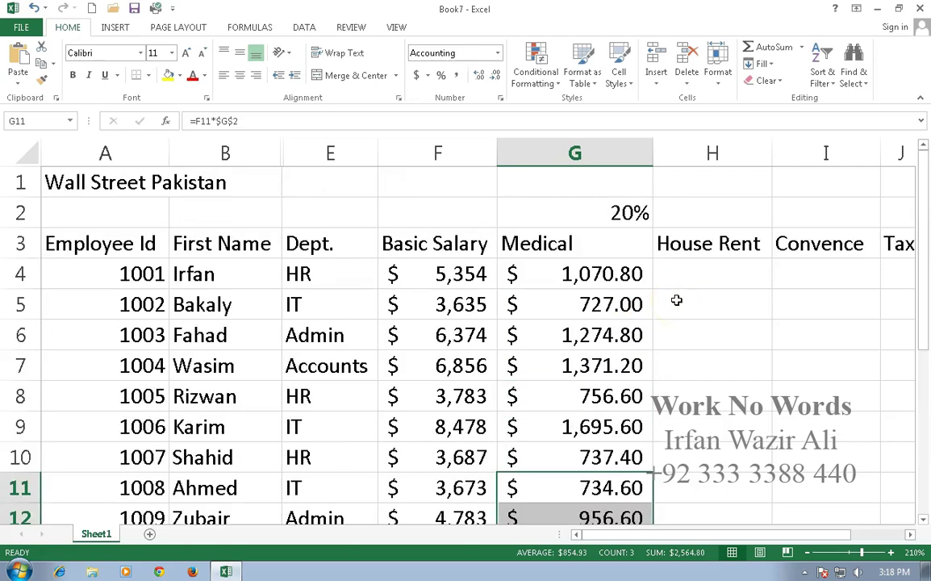
scroll(677, 300, down, 1)
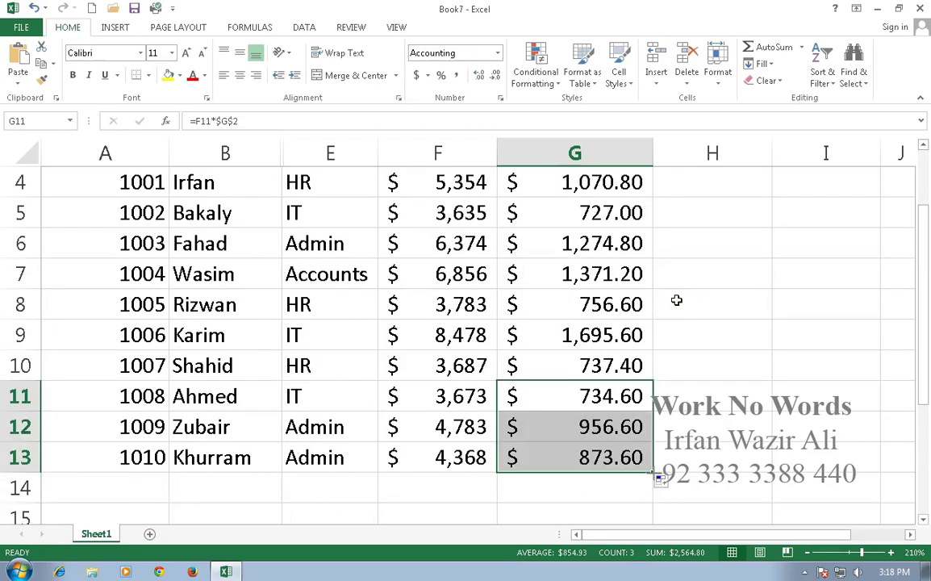
scroll(676, 301, down, 1)
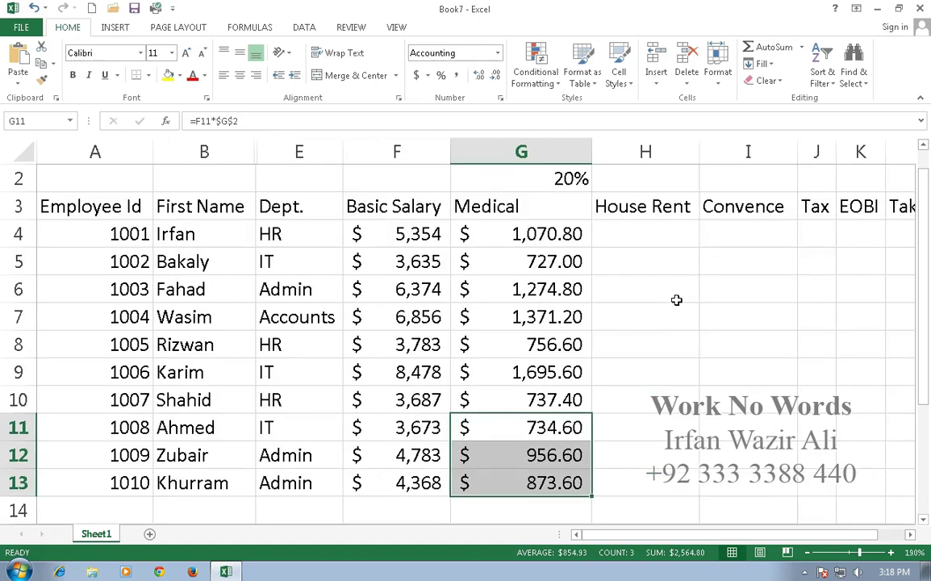
Enter the house rent rate of 15% in cell H2 above the House Rent heading
scroll(653, 237, up, 1)
click(655, 211)
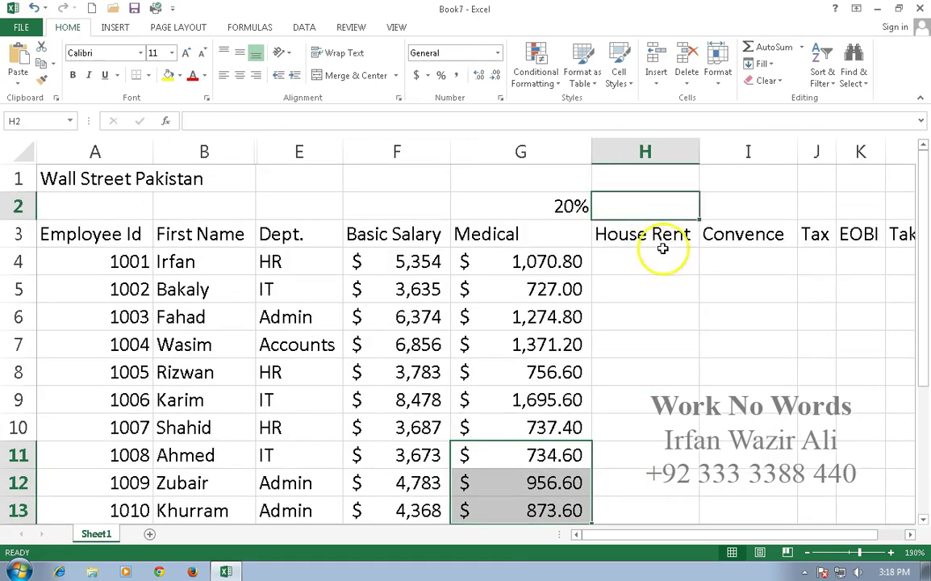
text(15%)
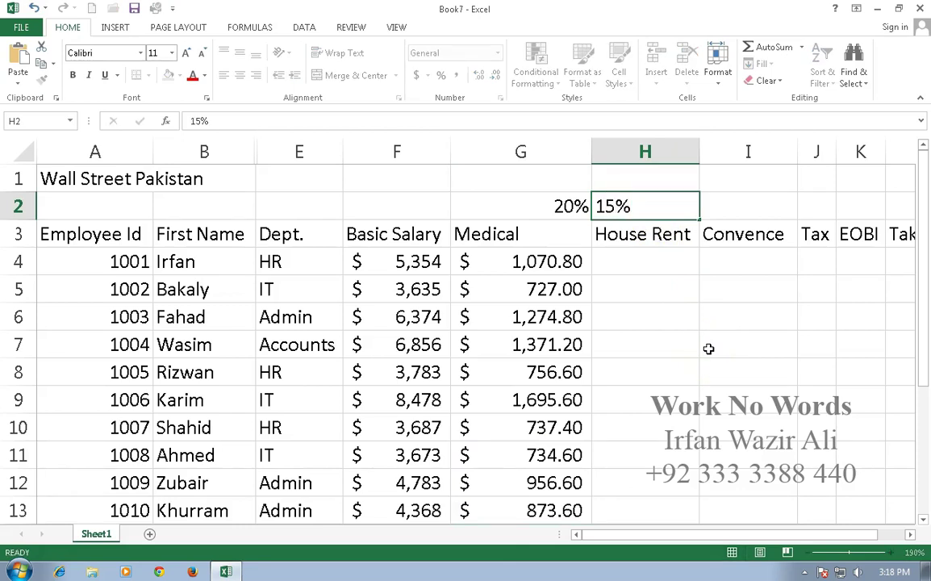
key(Return)
Calculate the first employee's house rent in H4 with the formula =F4*$H$2
key(Return)
text(=)
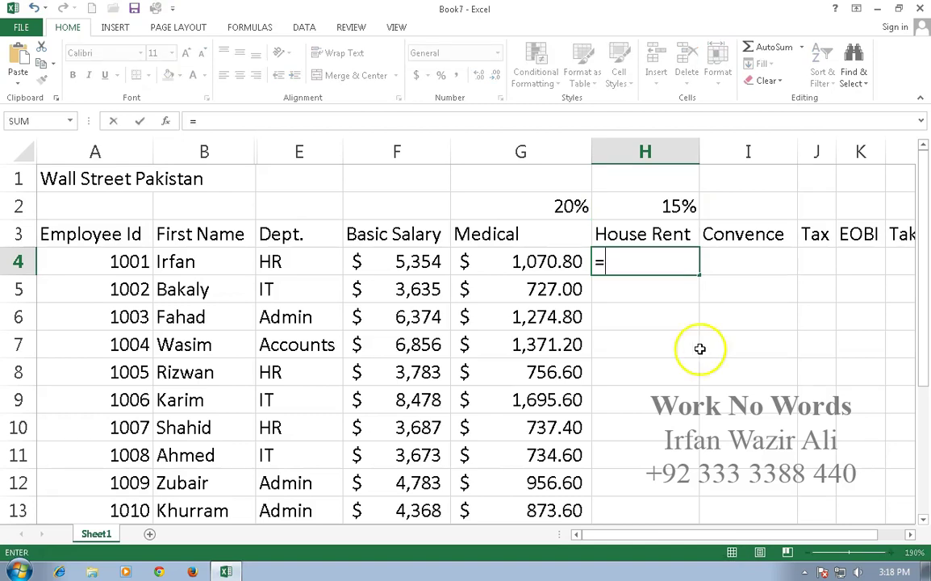
click(410, 262)
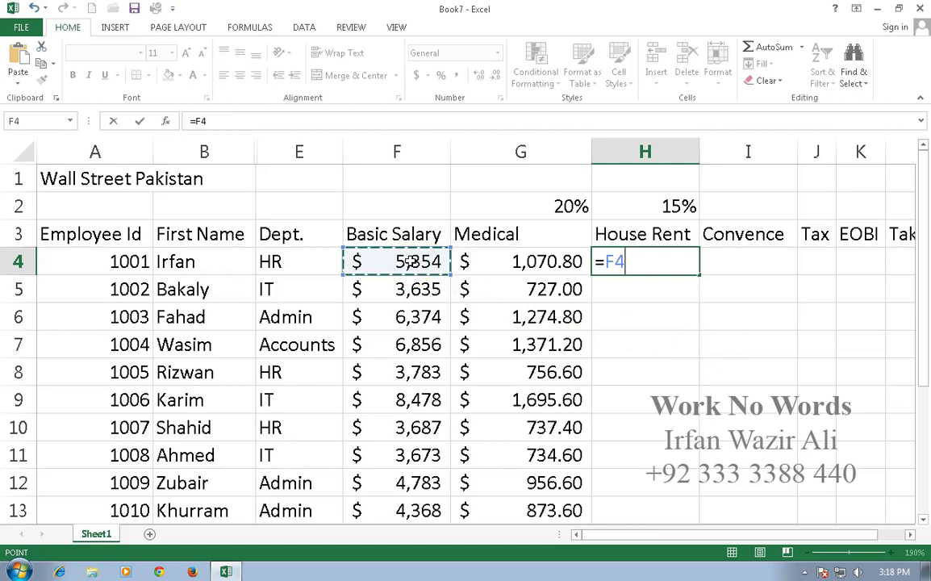
text(*)
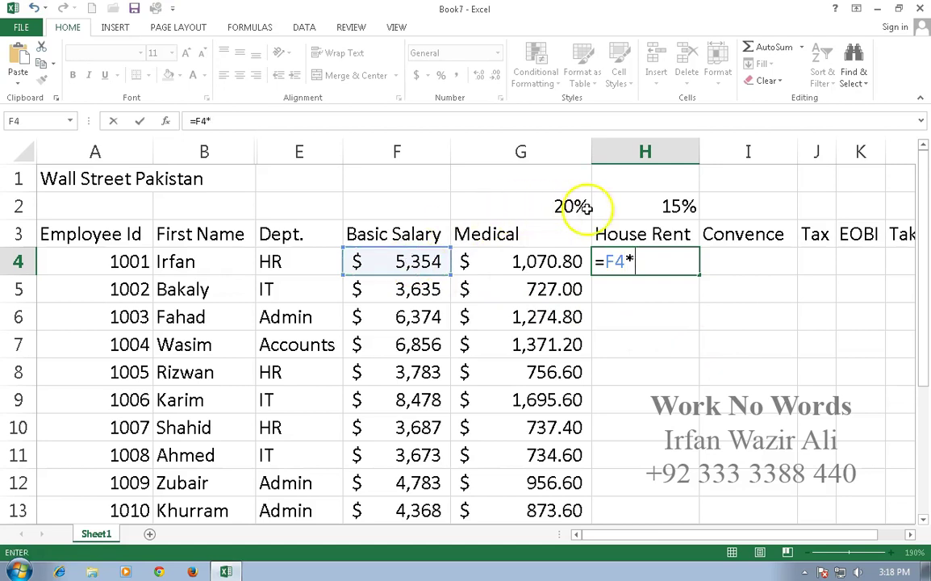
click(652, 208)
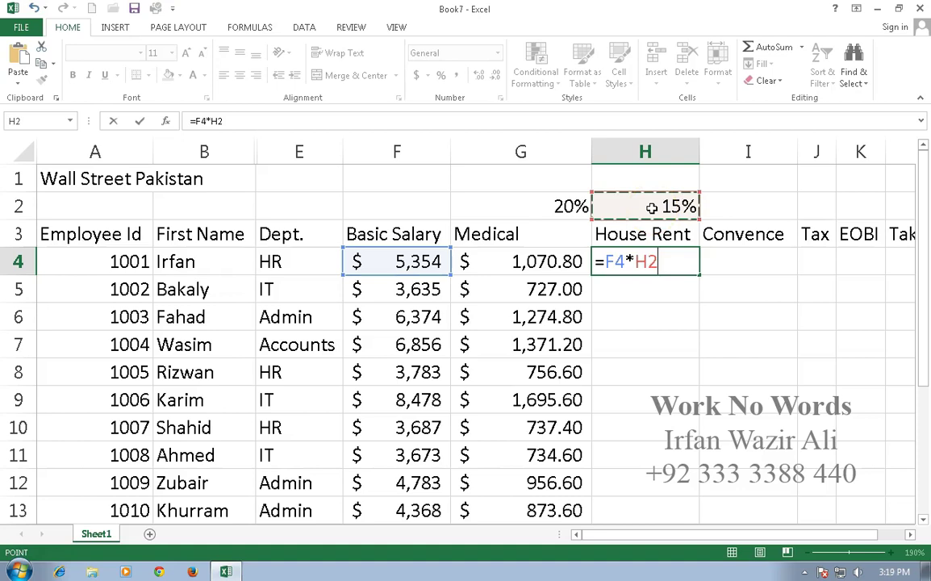
key(F4)
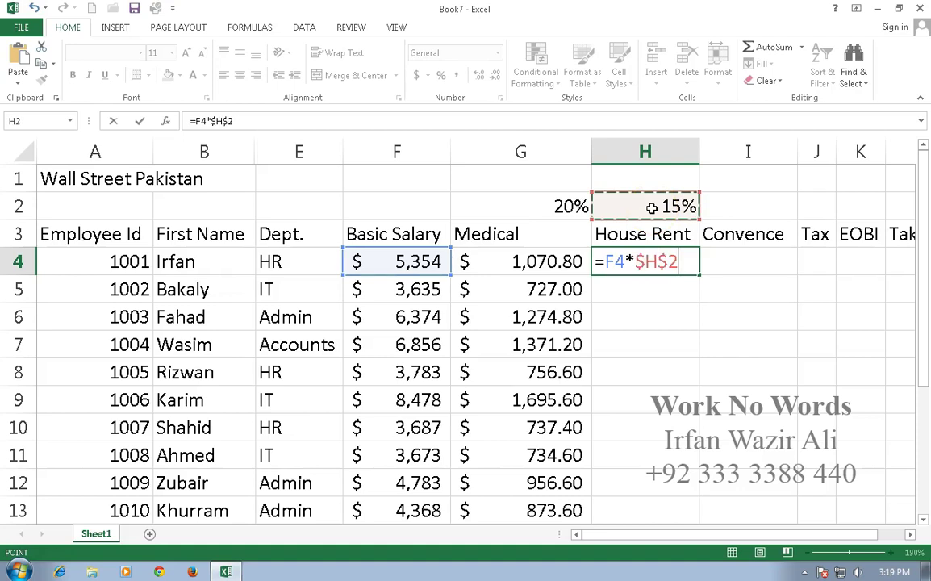
key(Return)
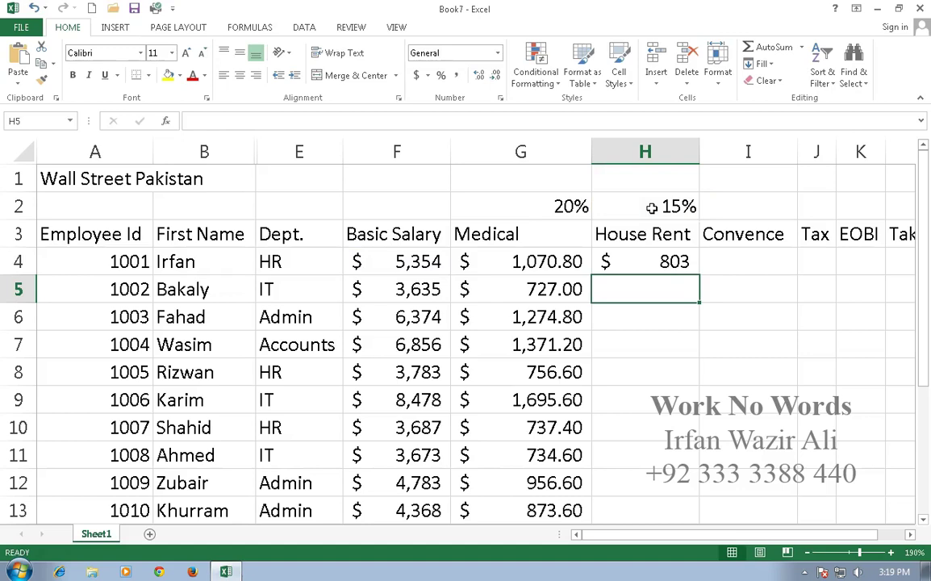
Fill the house rent formula from H4 down to the last employee in H13
click(669, 260)
drag(701, 273, 700, 333)
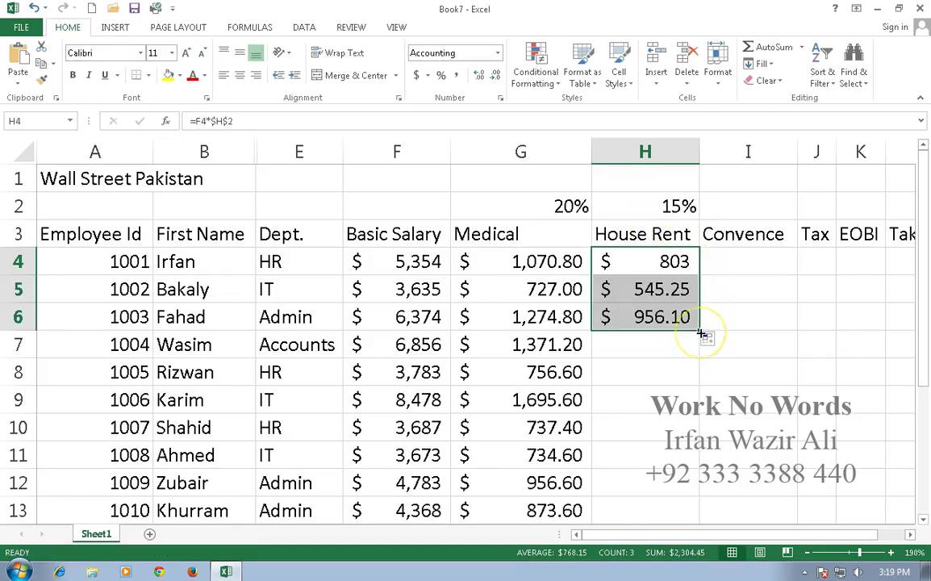
click(680, 318)
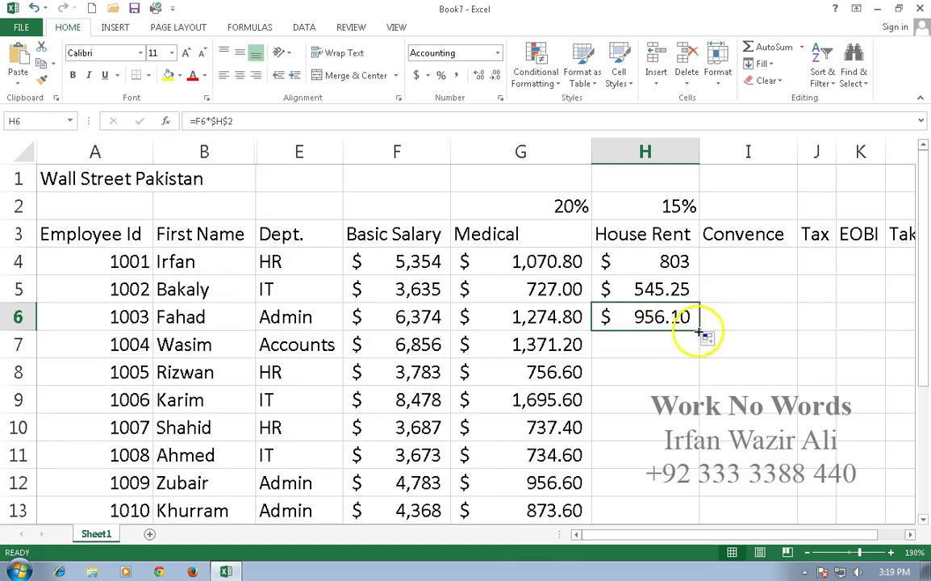
double_click(700, 332)
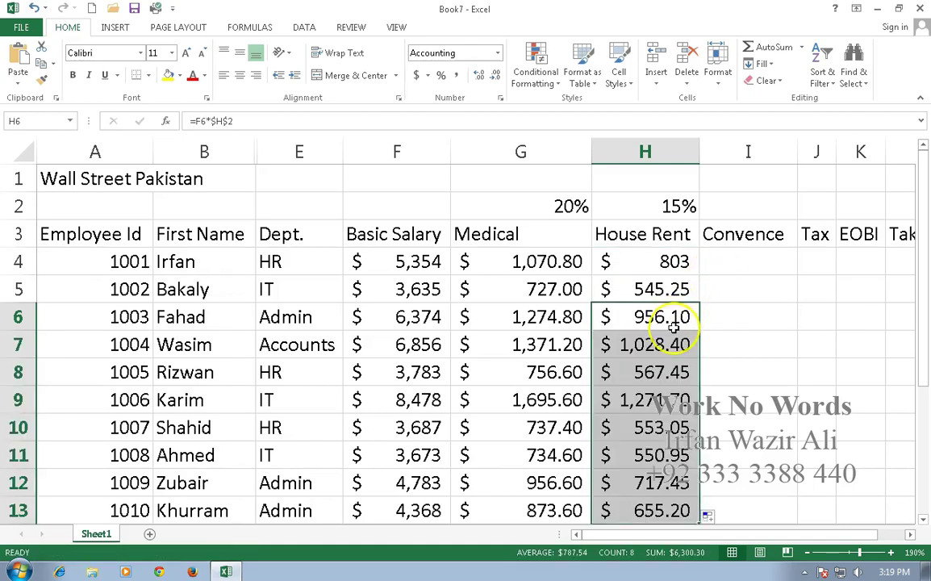
scroll(673, 327, down, 1)
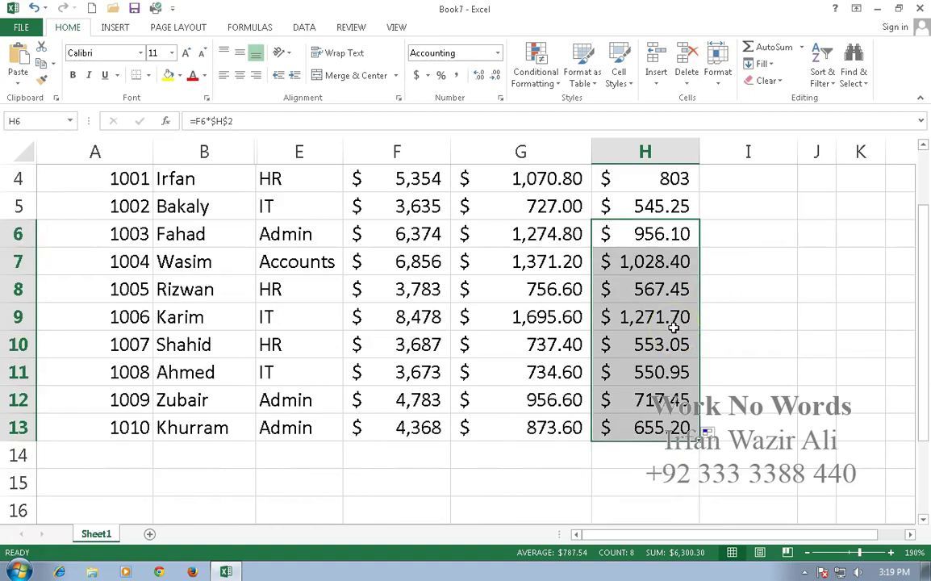
scroll(674, 327, up, 1)
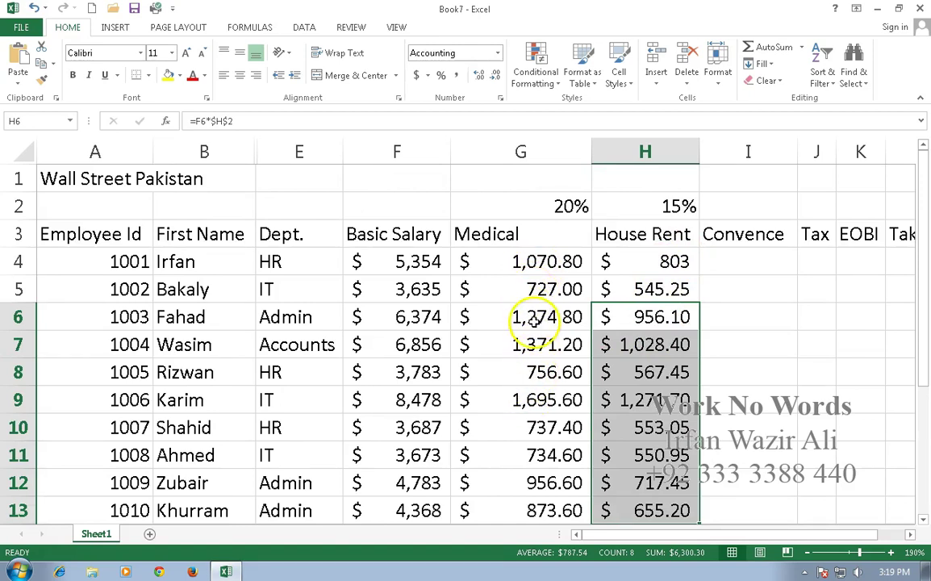
Enter the conveyance rate of 10% in cell I2 above the Convence heading
click(748, 205)
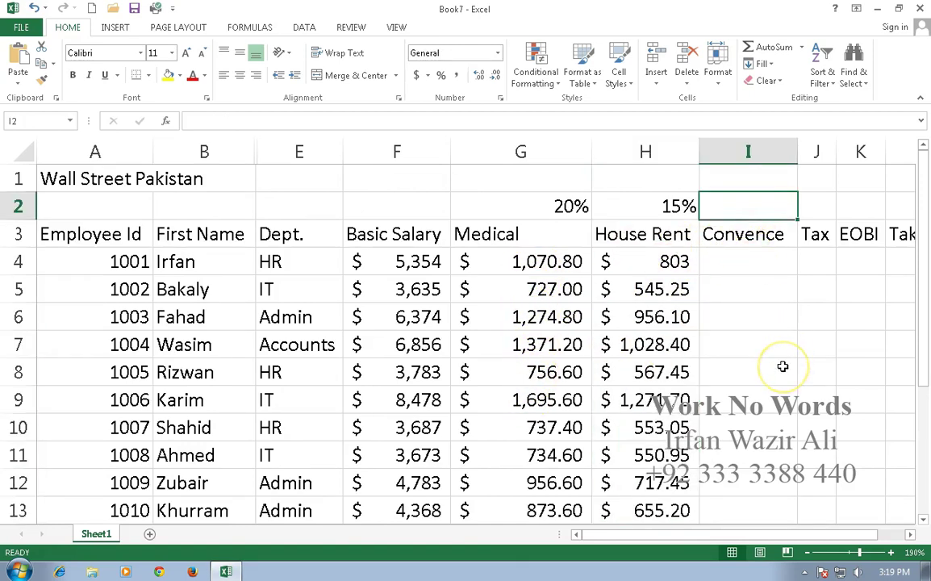
text(10%)
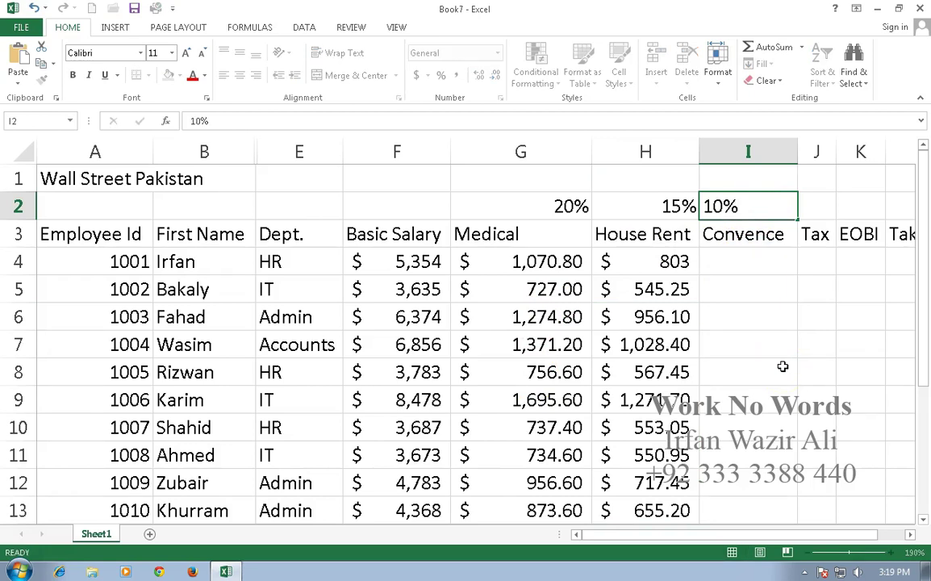
key(Return)
Calculate the first employee's conveyance in I4 with the formula =F4*$I$2
key(Return)
text(=)
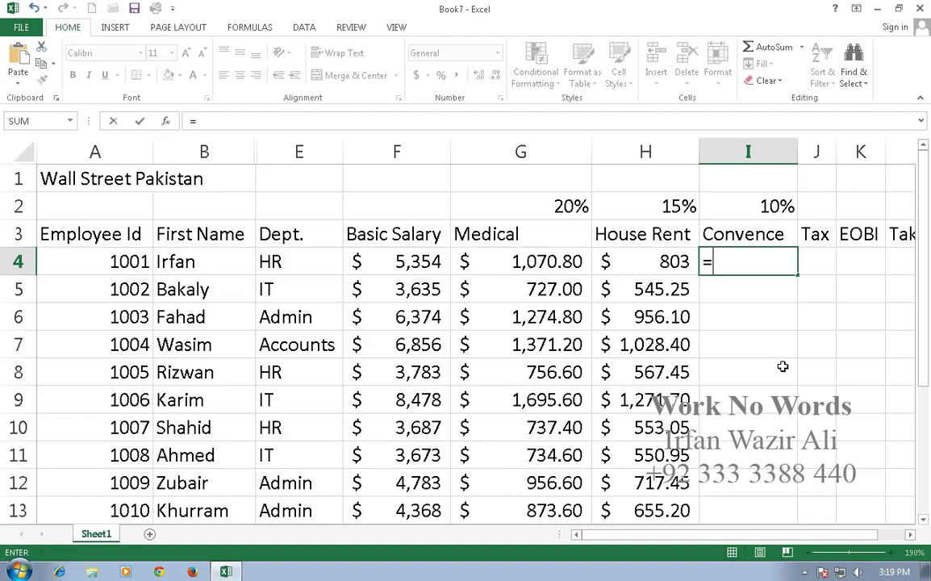
click(416, 266)
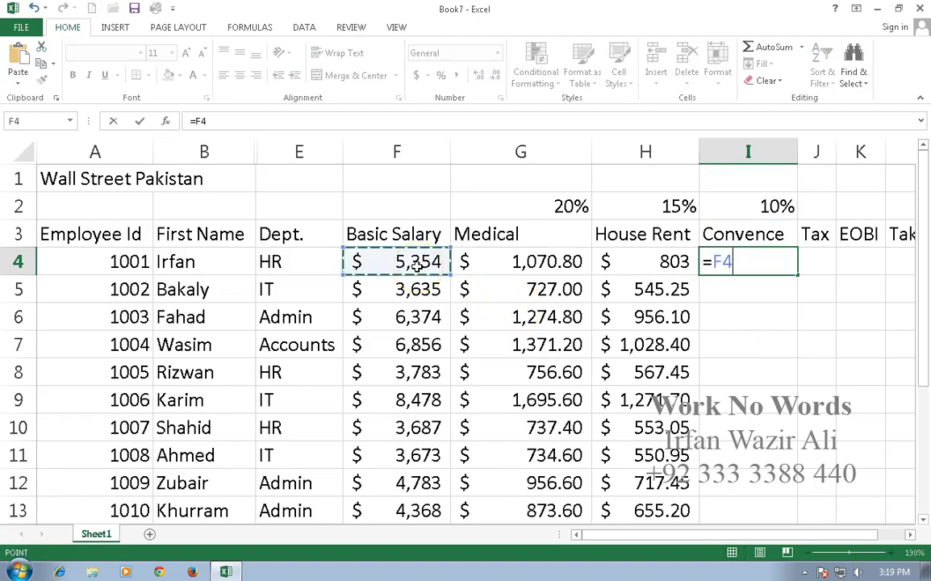
text(*)
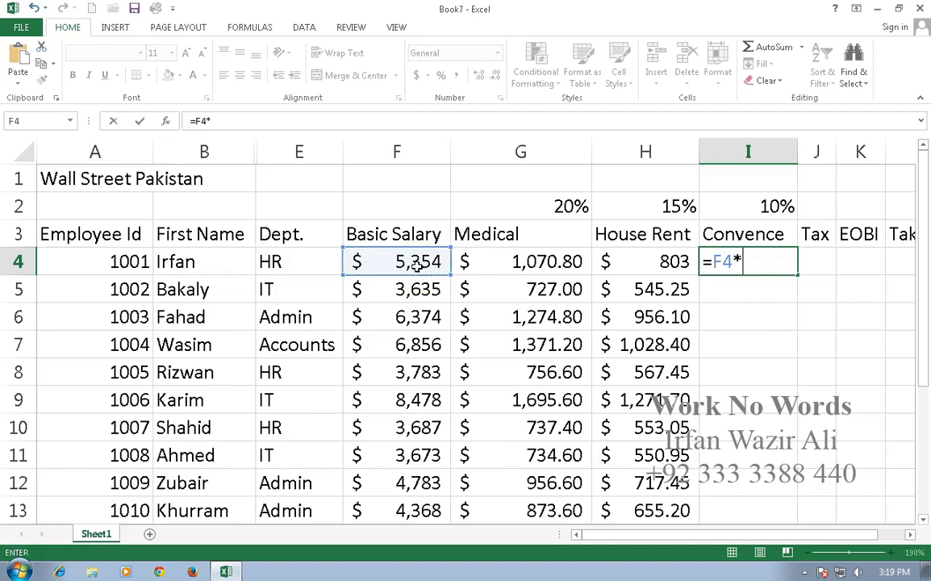
click(741, 206)
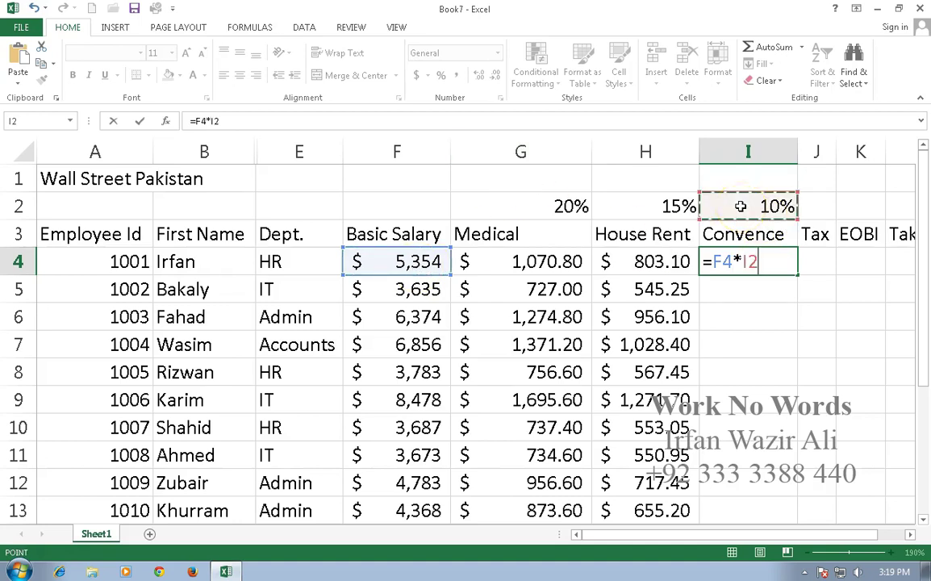
key(F4)
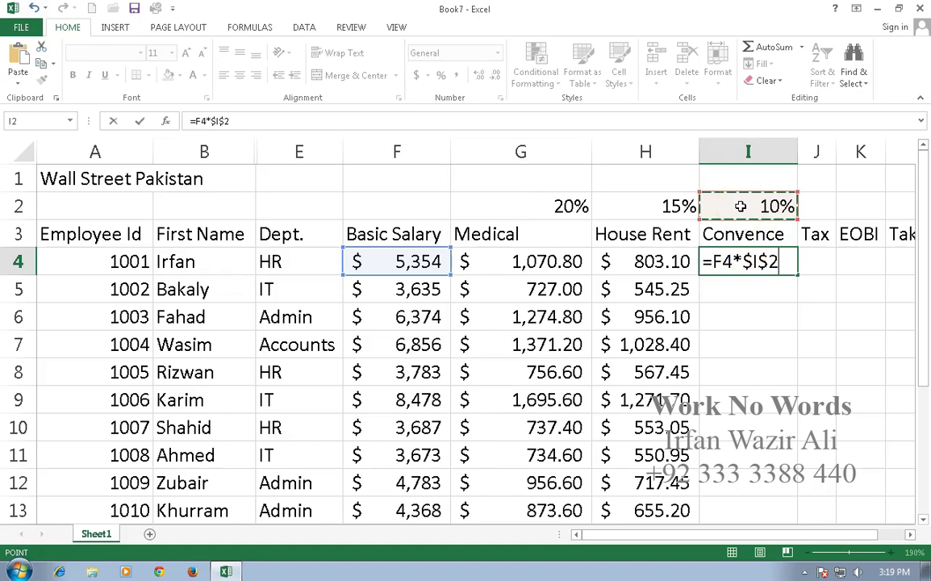
key(Return)
Fill the conveyance formula from I4 down to the last employee in I13
click(770, 266)
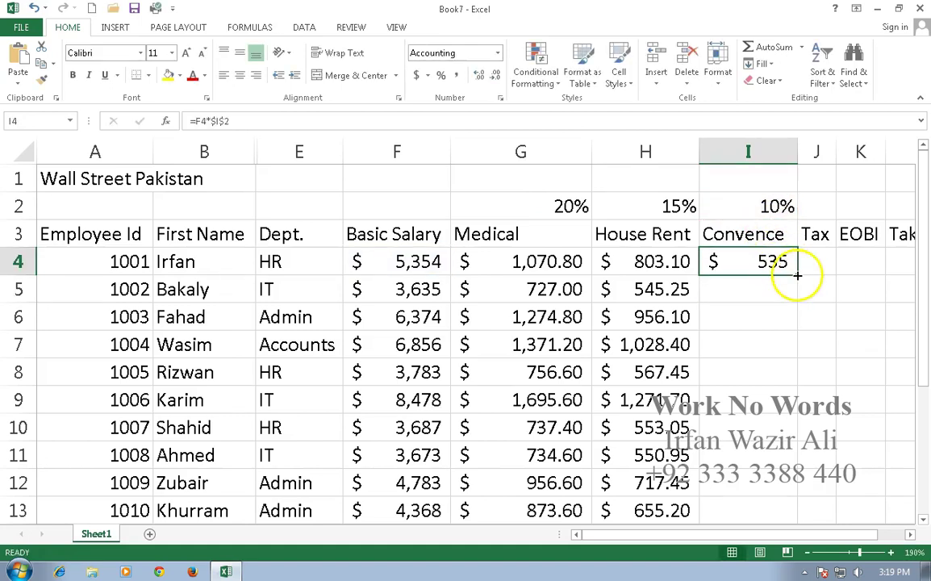
double_click(797, 275)
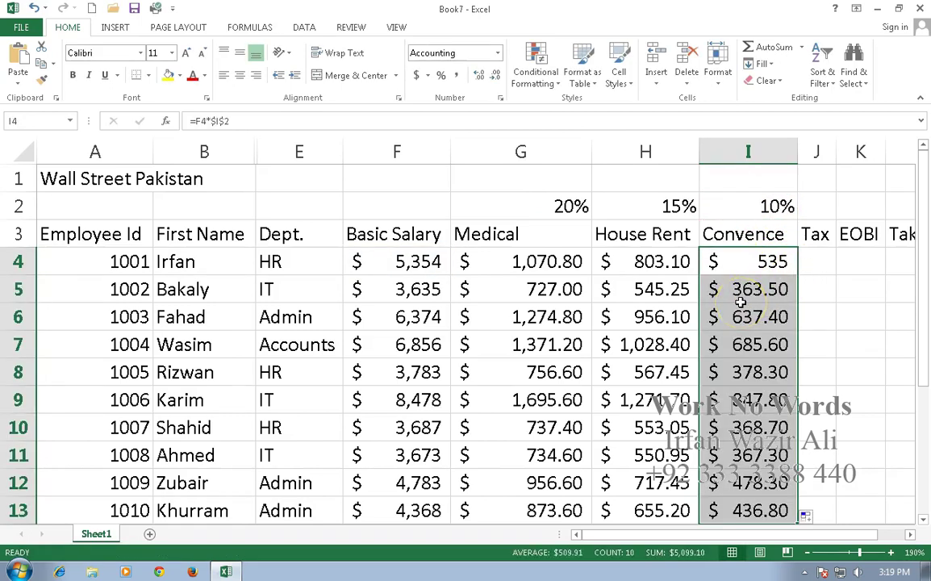
click(807, 552)
click(807, 389)
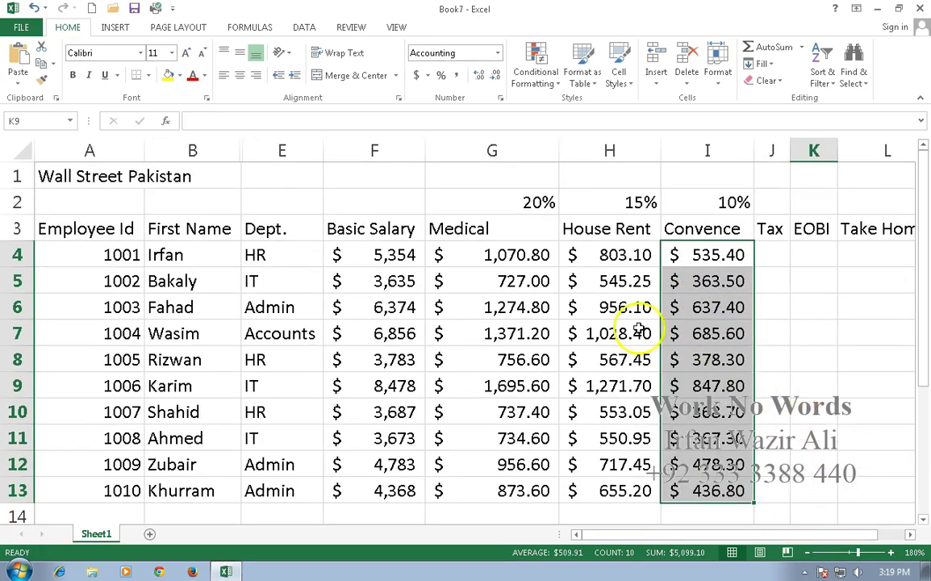
Remove the decimal places from the medical, house rent and conveyance amounts in G4:I13
drag(490, 255, 711, 487)
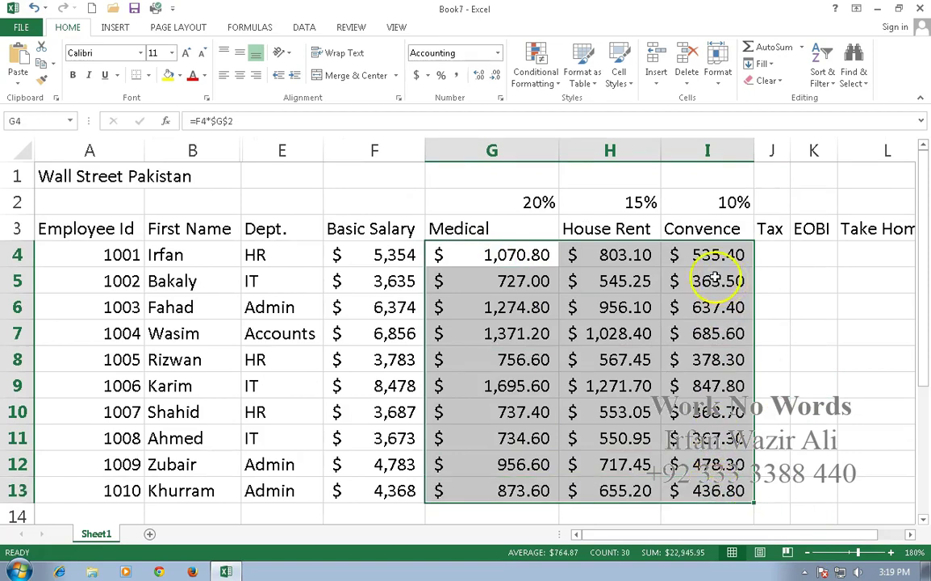
click(495, 78)
click(495, 78)
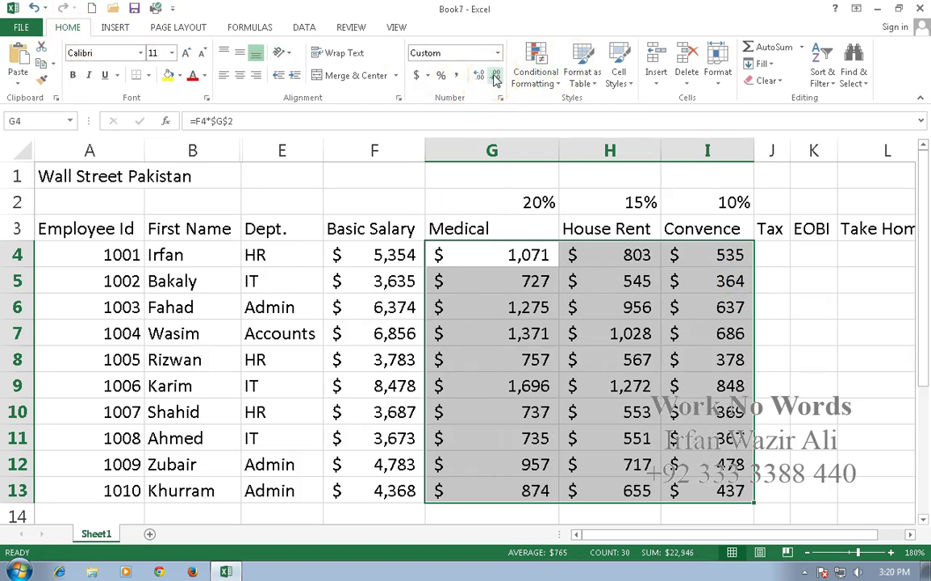
click(595, 297)
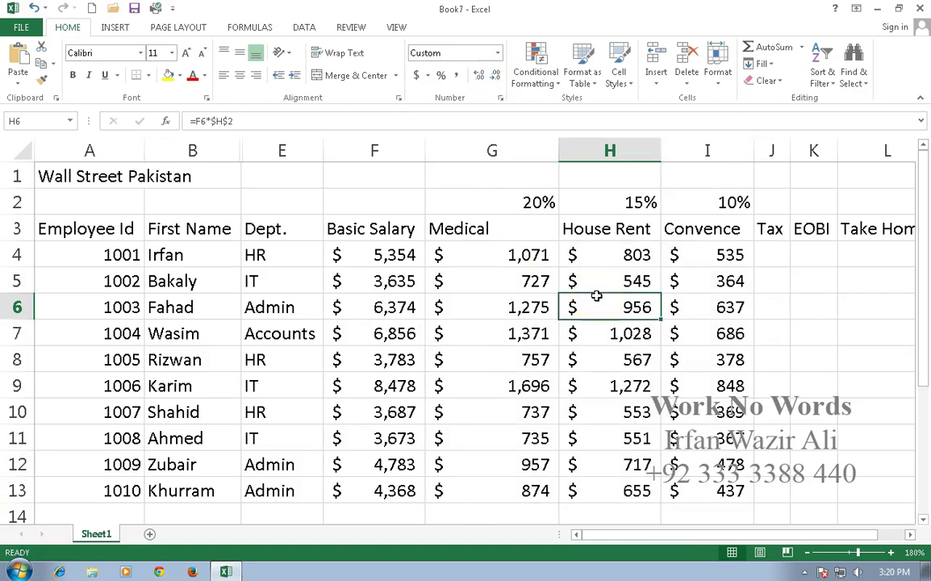